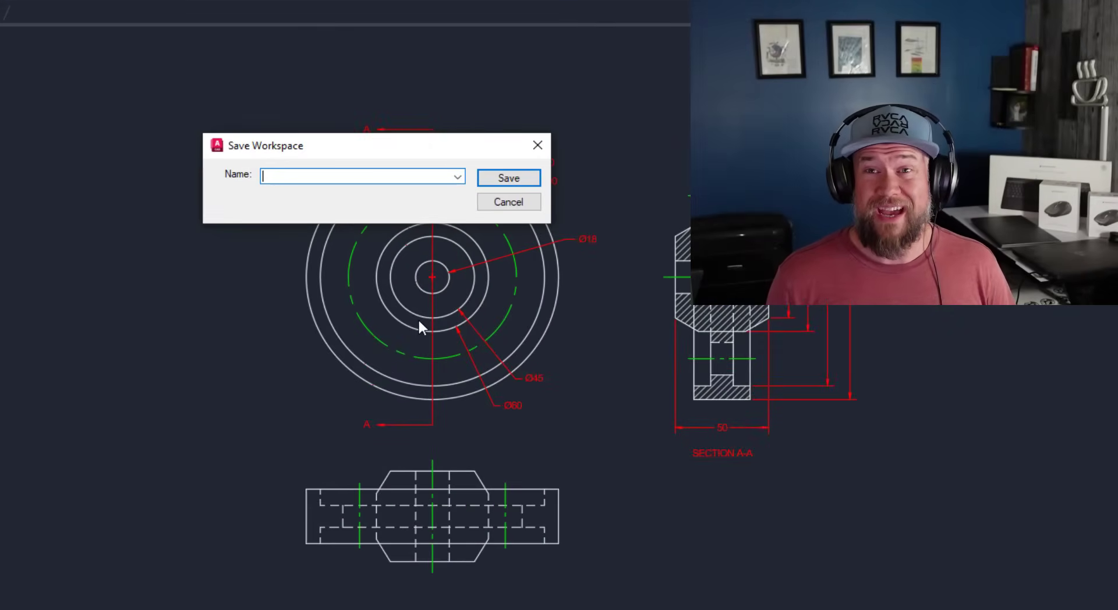
Clear the Name field and enter 'Brandons Workspace' as the new workspace name.
{"action": "key", "text": "BackSpace"}
{"action": "key", "text": "BackSpace"}
{"action": "key", "text": "BackSpace"}
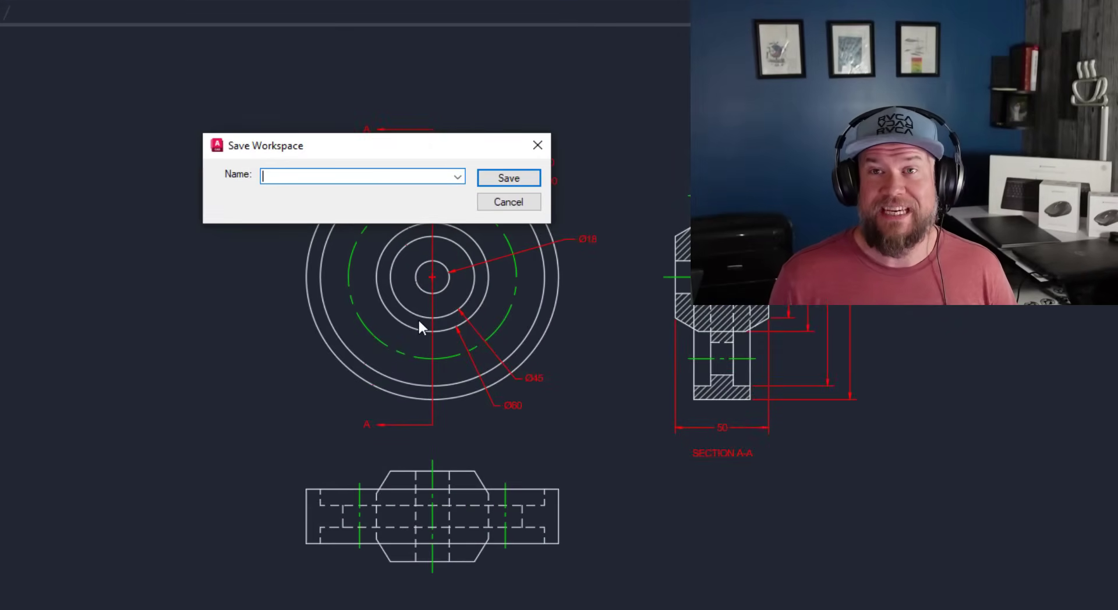
{"action": "type", "text": "Brandon"}
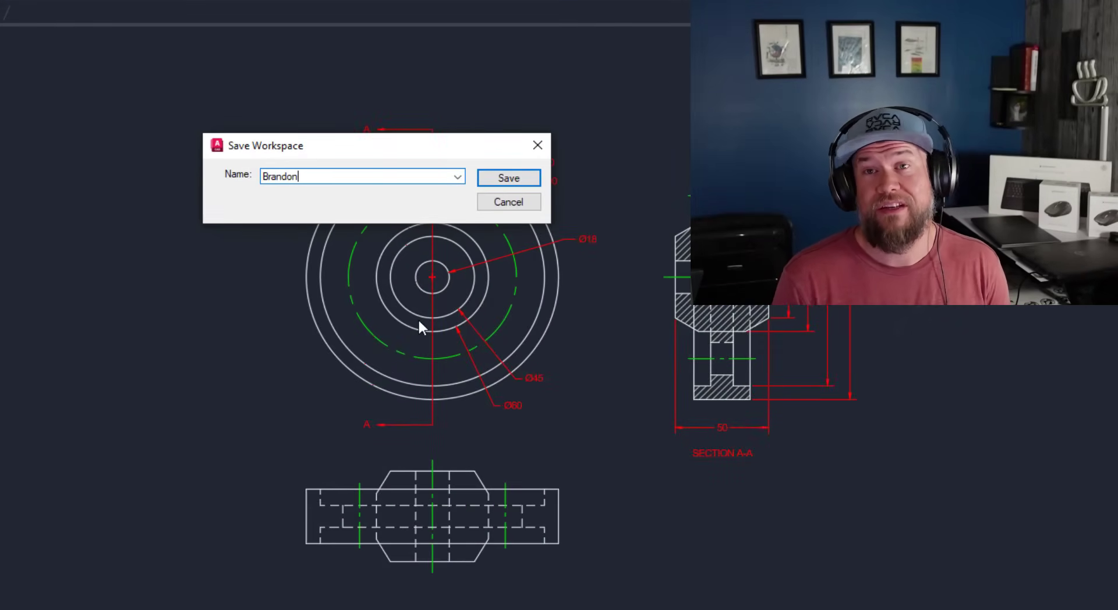
{"action": "type", "text": "s W"}
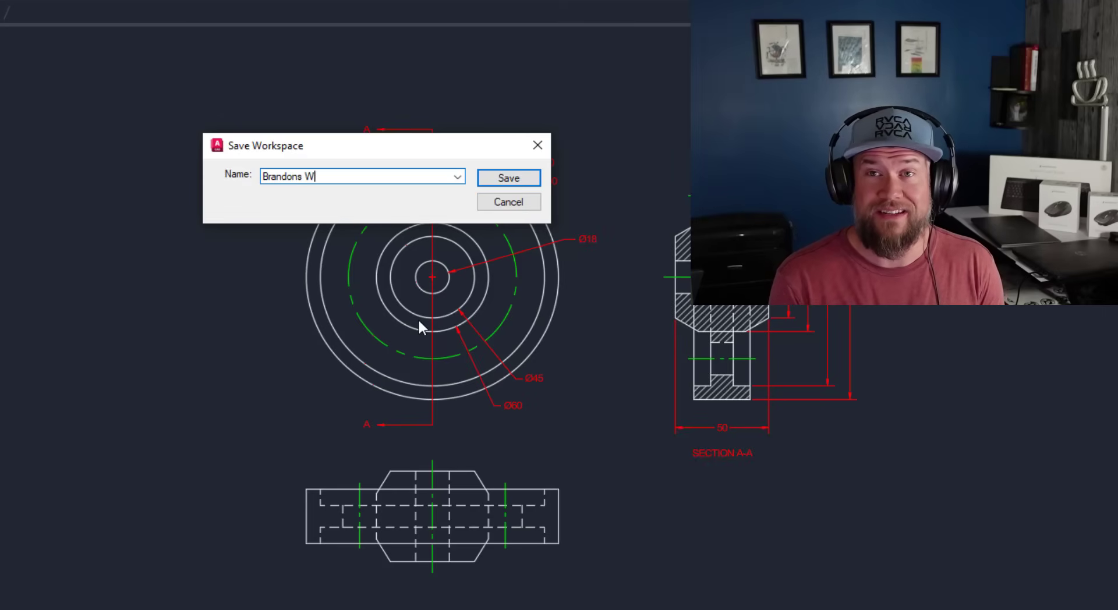
{"action": "type", "text": "orkspace"}
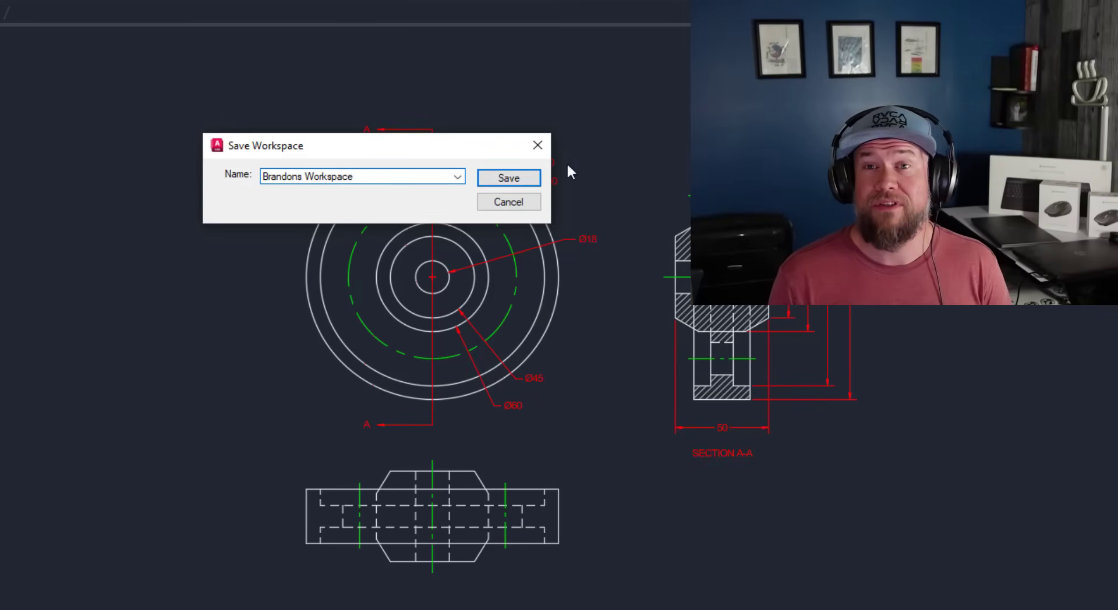
{"action": "left_click", "coordinate": [533, 177]}
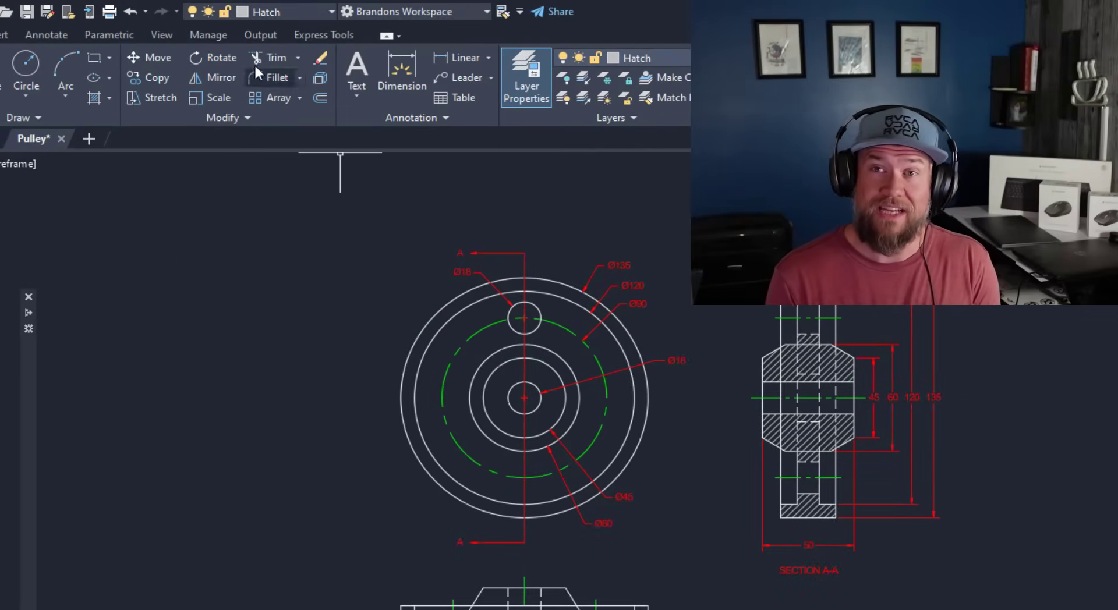
{"action": "left_click", "coordinate": [378, 7]}
{"action": "left_click", "coordinate": [295, 33]}
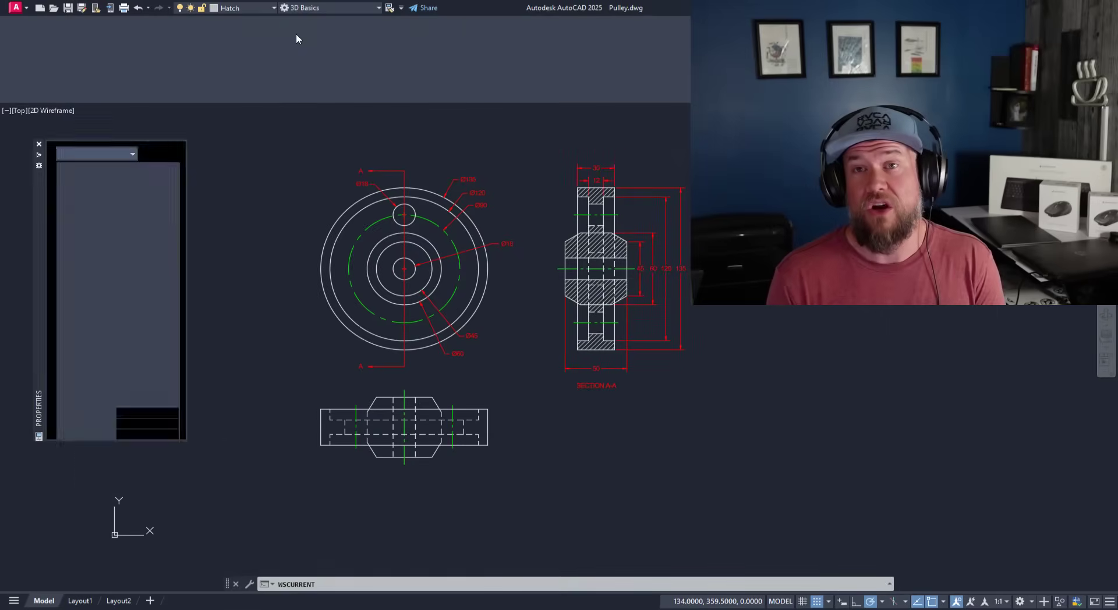
{"action": "key", "text": "Escape"}
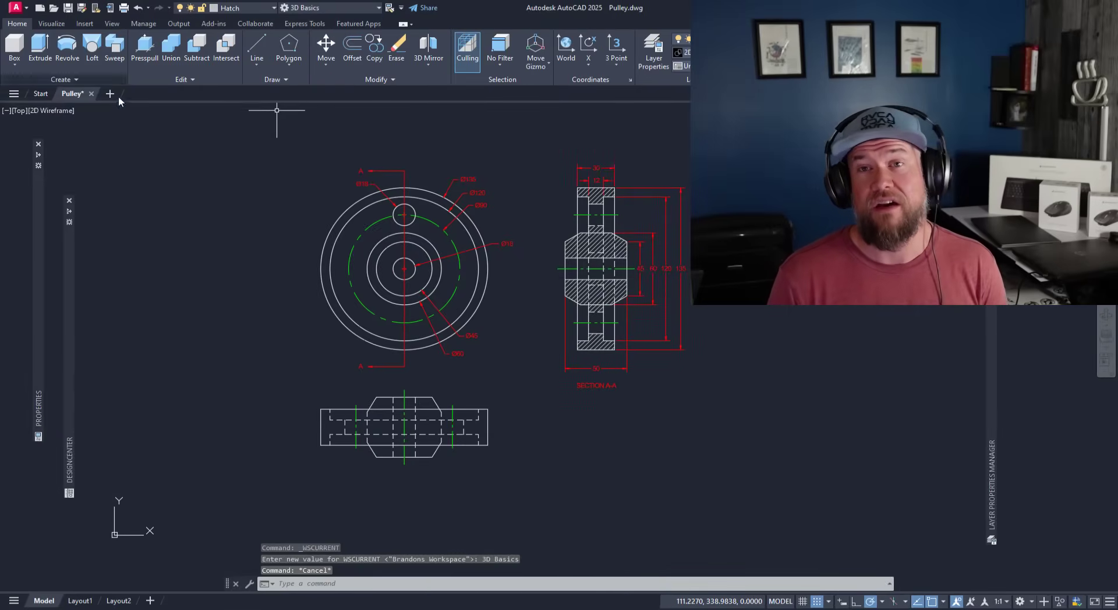
{"action": "left_click", "coordinate": [69, 200]}
{"action": "left_click", "coordinate": [39, 143]}
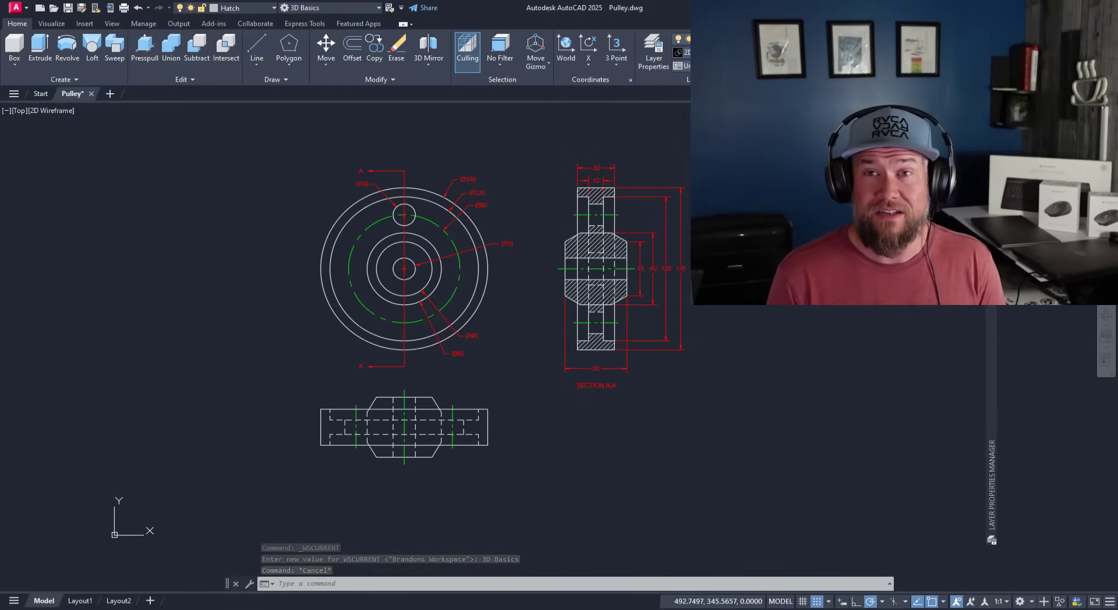
{"action": "key", "text": "Escape"}
{"action": "left_click", "coordinate": [192, 142]}
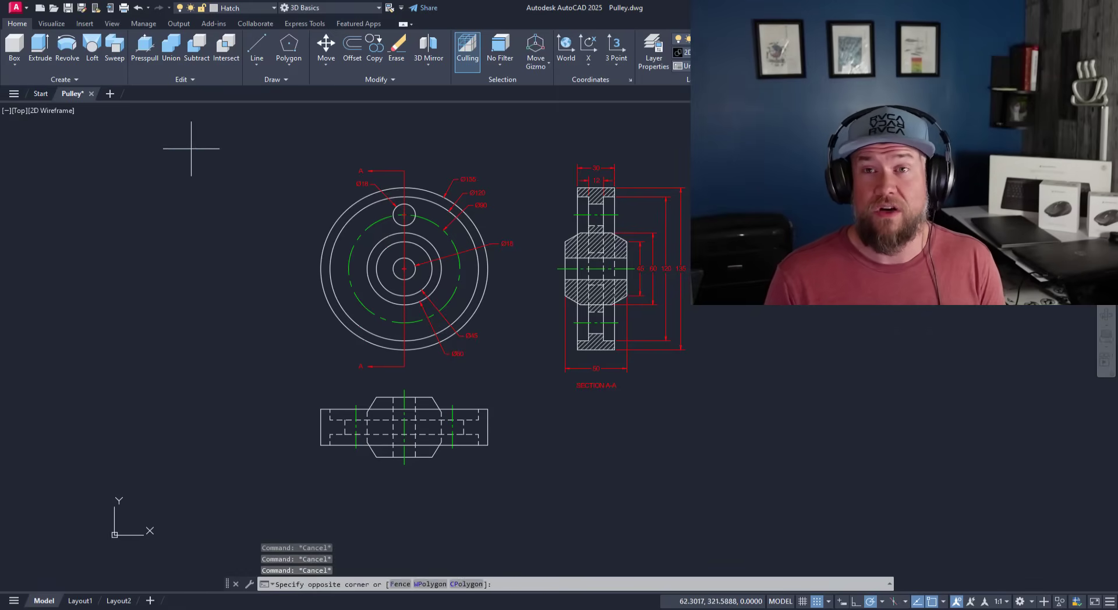
{"action": "key", "text": "Escape"}
{"action": "left_click", "coordinate": [327, 8]}
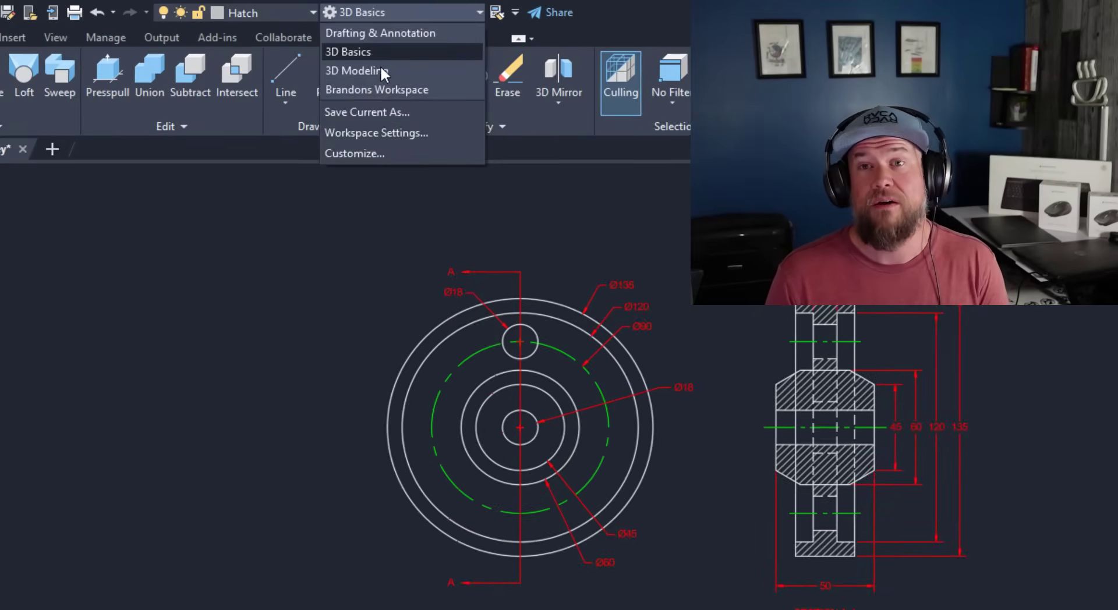
{"action": "left_click", "coordinate": [349, 75]}
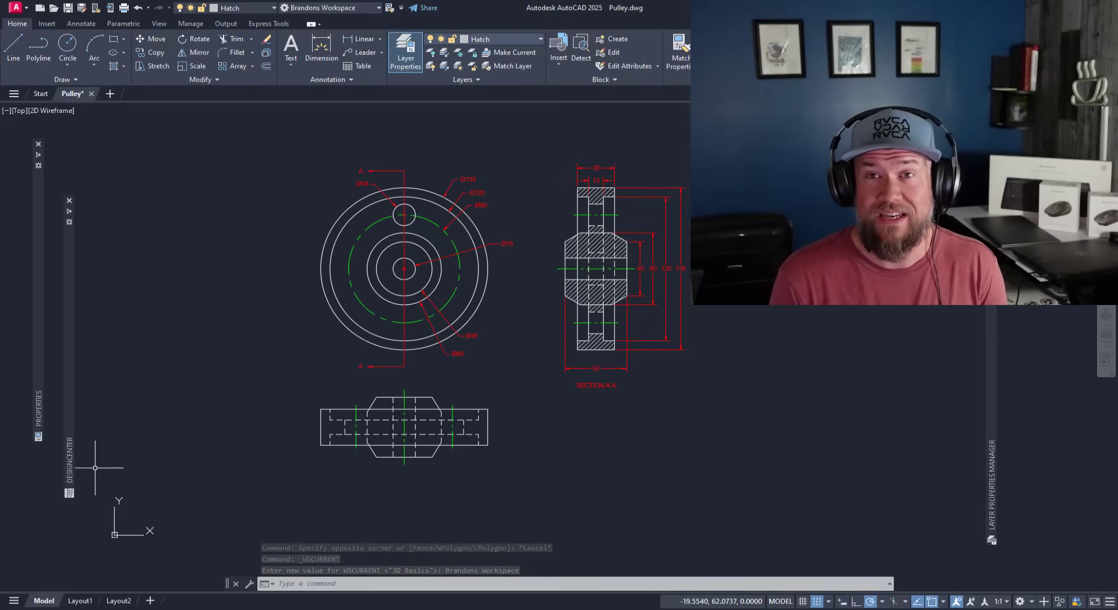
Cancel pending commands, leaving the Pulley drawing in a plain layout without docked palettes.
{"action": "key", "text": "Escape"}
{"action": "key", "text": "Escape"}
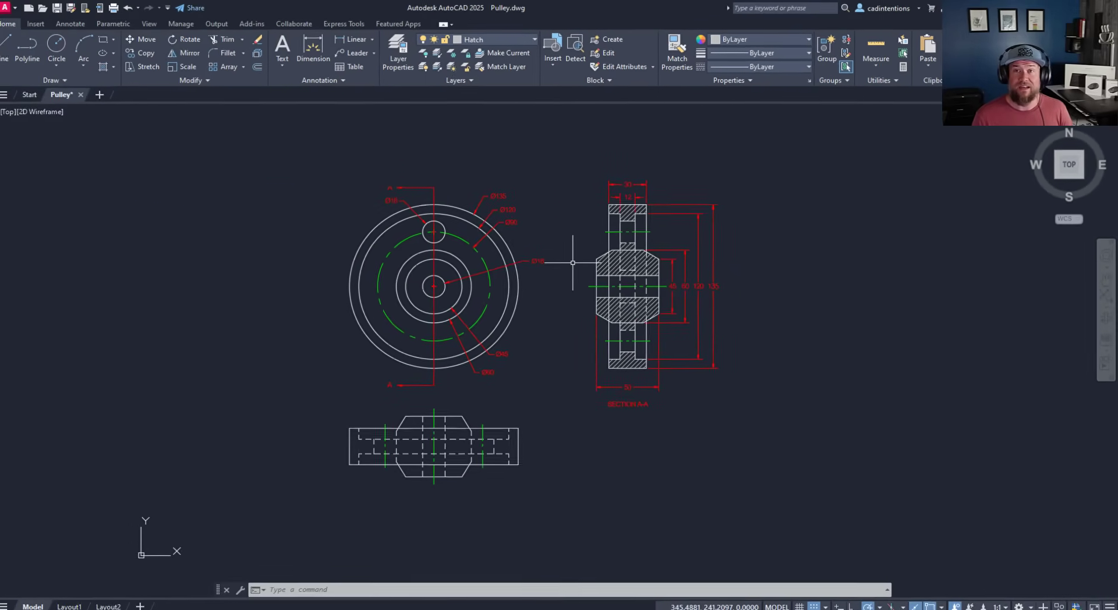
{"action": "key", "text": "Escape"}
{"action": "key", "text": "Escape"}
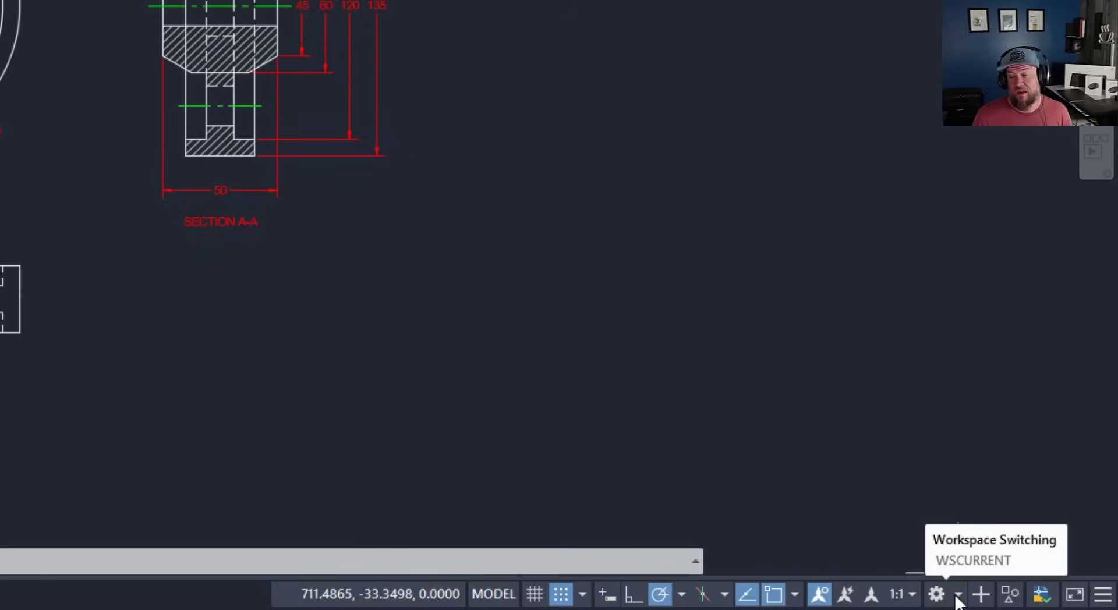
Open the status-bar workspace list, dismiss a stray selection window, and reopen the list.
{"action": "left_click", "coordinate": [957, 595]}
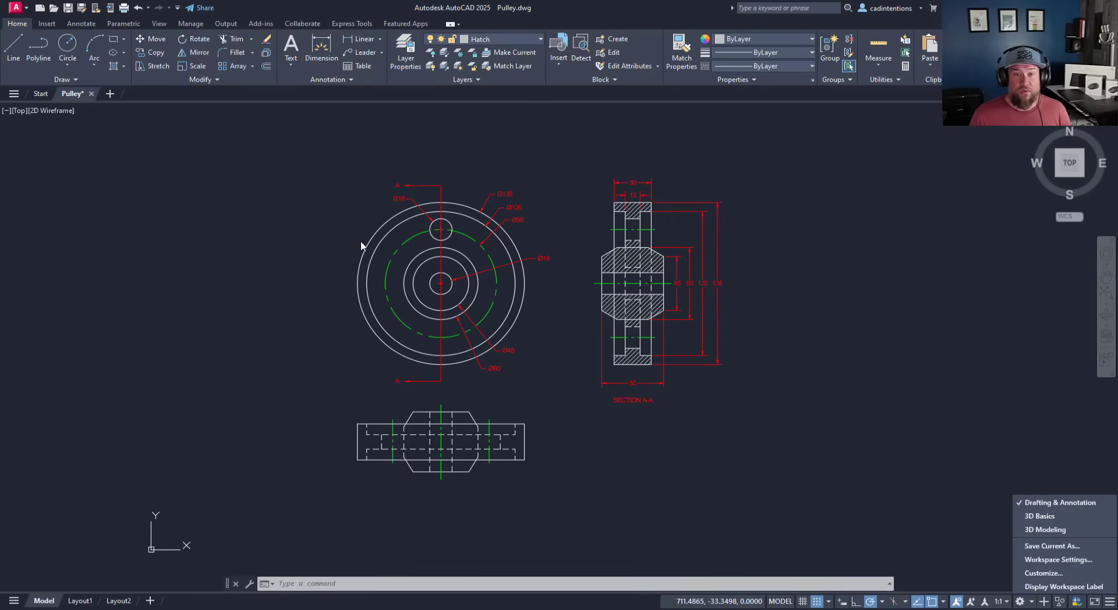
{"action": "left_click", "coordinate": [361, 241]}
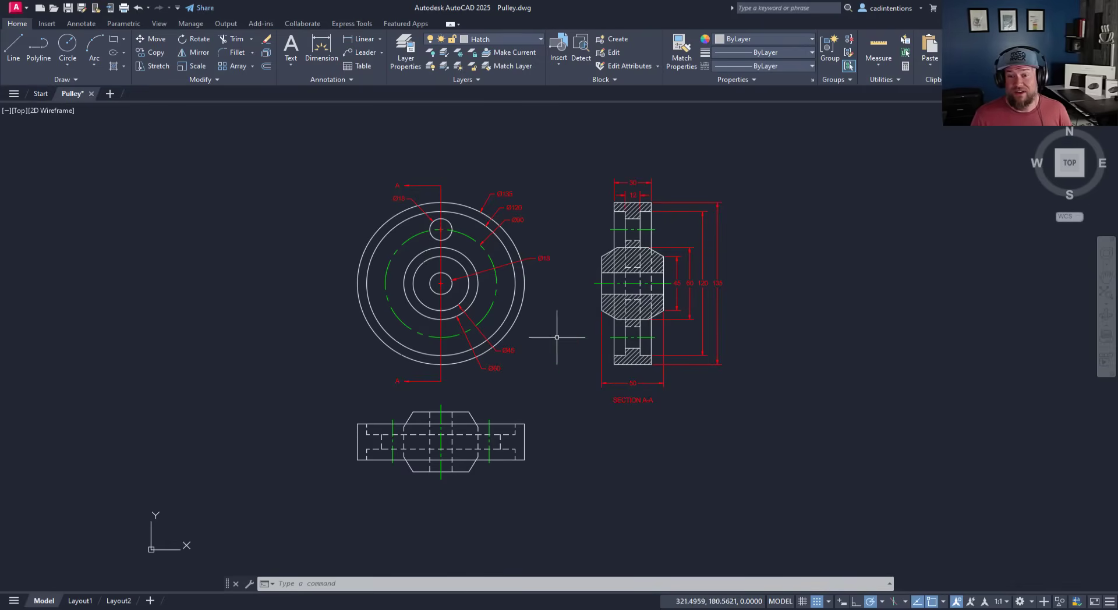
{"action": "left_click", "coordinate": [782, 415]}
{"action": "left_click", "coordinate": [840, 414]}
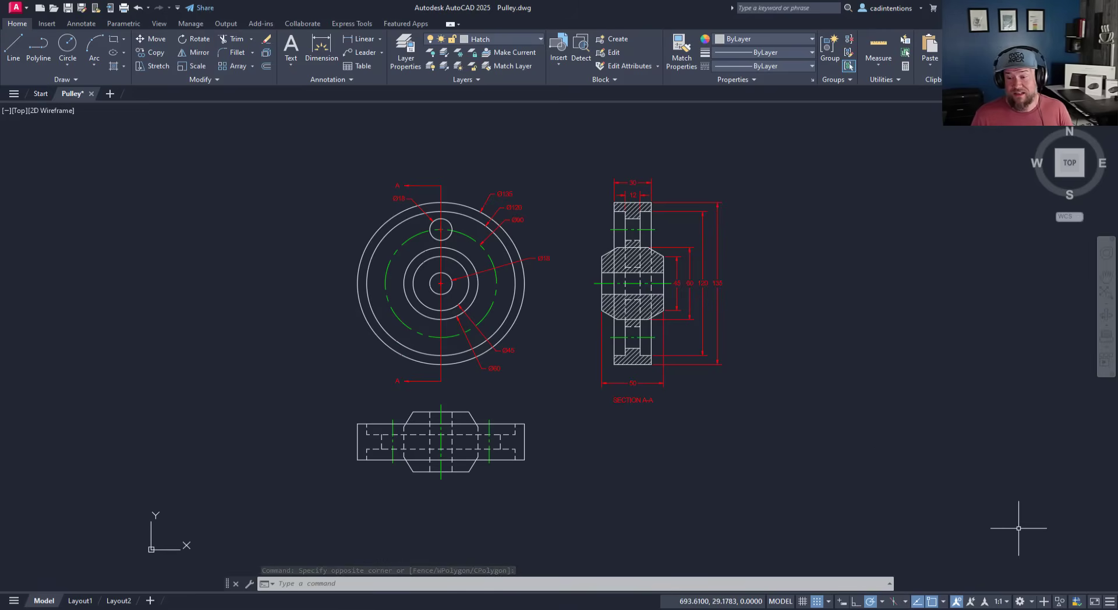
{"action": "left_click", "coordinate": [1031, 602]}
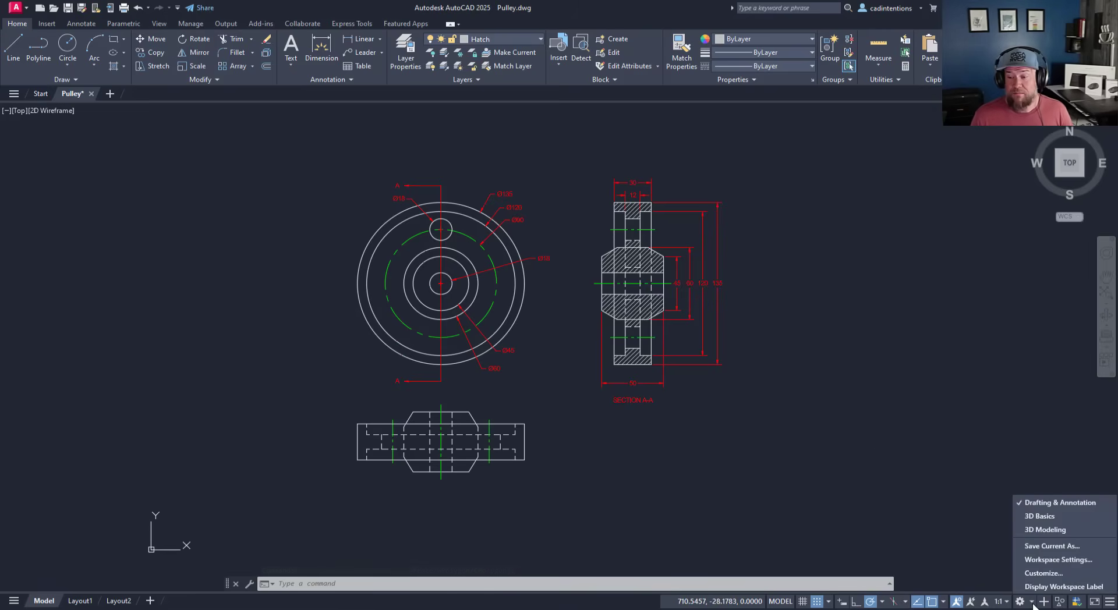
Try the 3D Basics workspace, then switch to the 3D Modeling workspace.
{"action": "left_click", "coordinate": [1040, 520]}
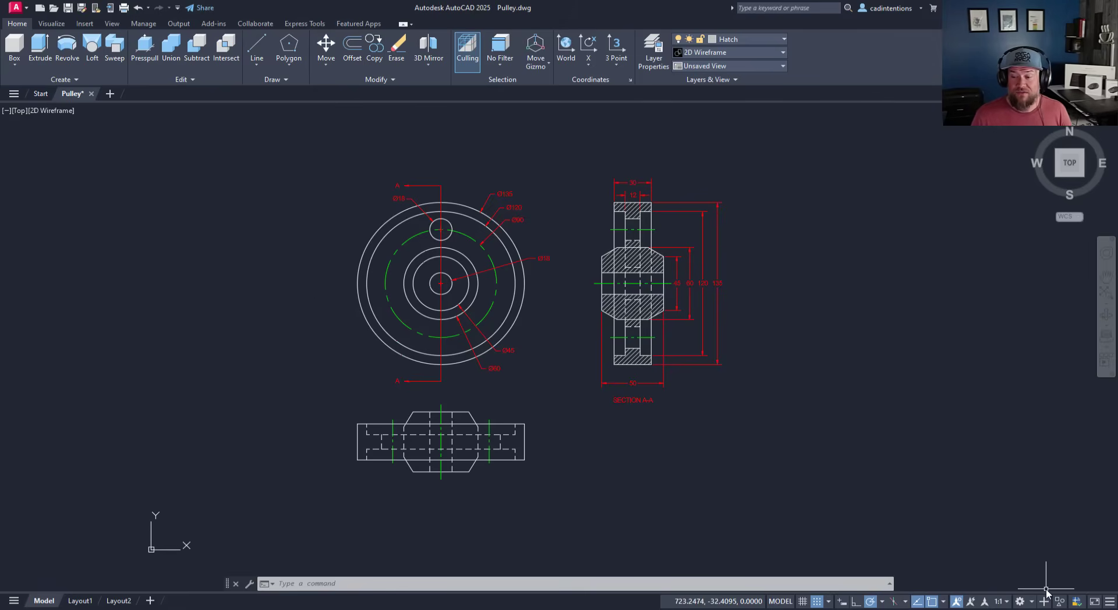
{"action": "left_click", "coordinate": [1018, 518]}
{"action": "left_click", "coordinate": [1040, 589]}
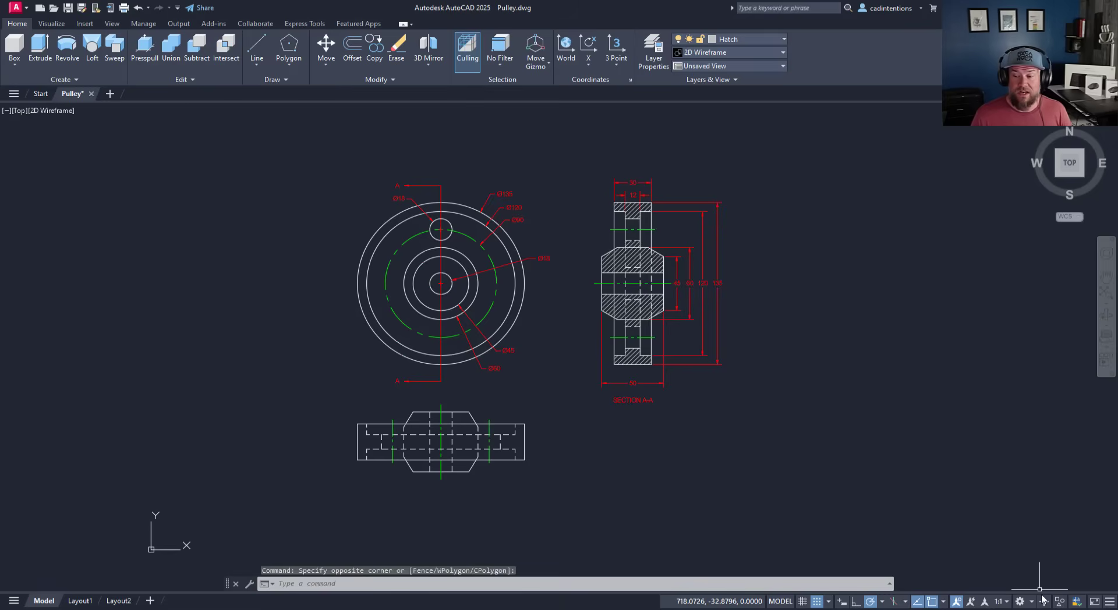
{"action": "left_click", "coordinate": [1031, 602]}
{"action": "left_click", "coordinate": [1028, 530]}
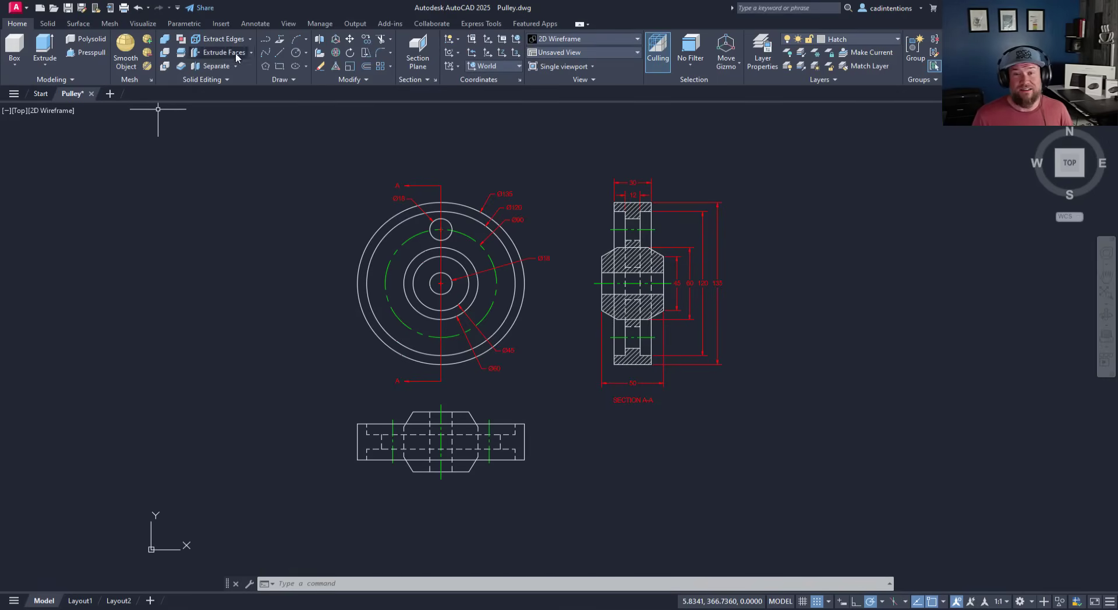
Browse the Mesh, Surface and Solid tabs, then return to Drafting & Annotation.
{"action": "left_click", "coordinate": [107, 23]}
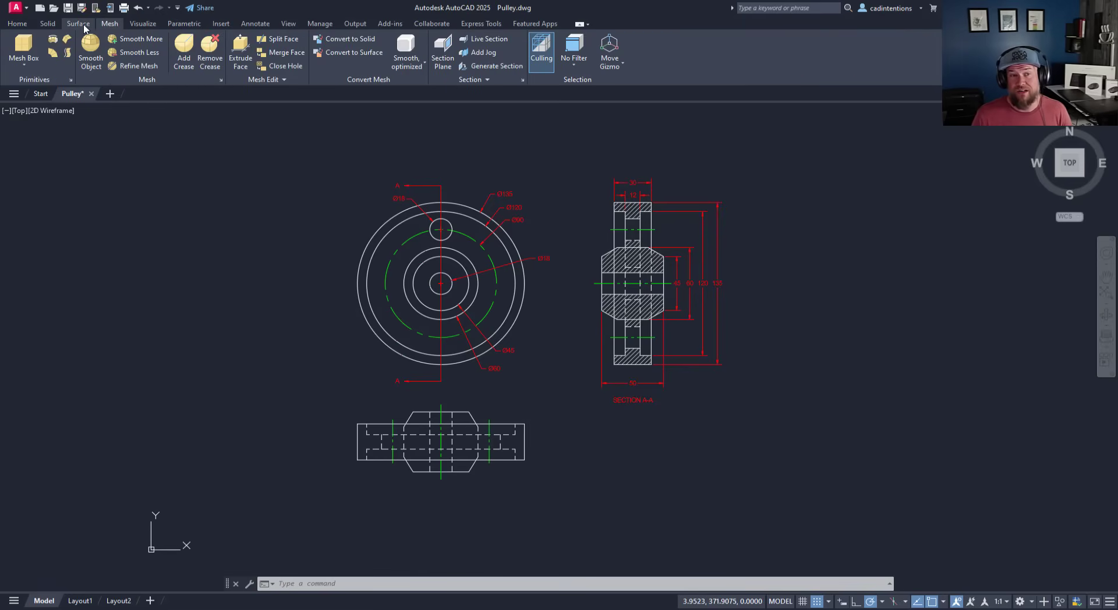
{"action": "left_click", "coordinate": [78, 24]}
{"action": "left_click", "coordinate": [46, 23]}
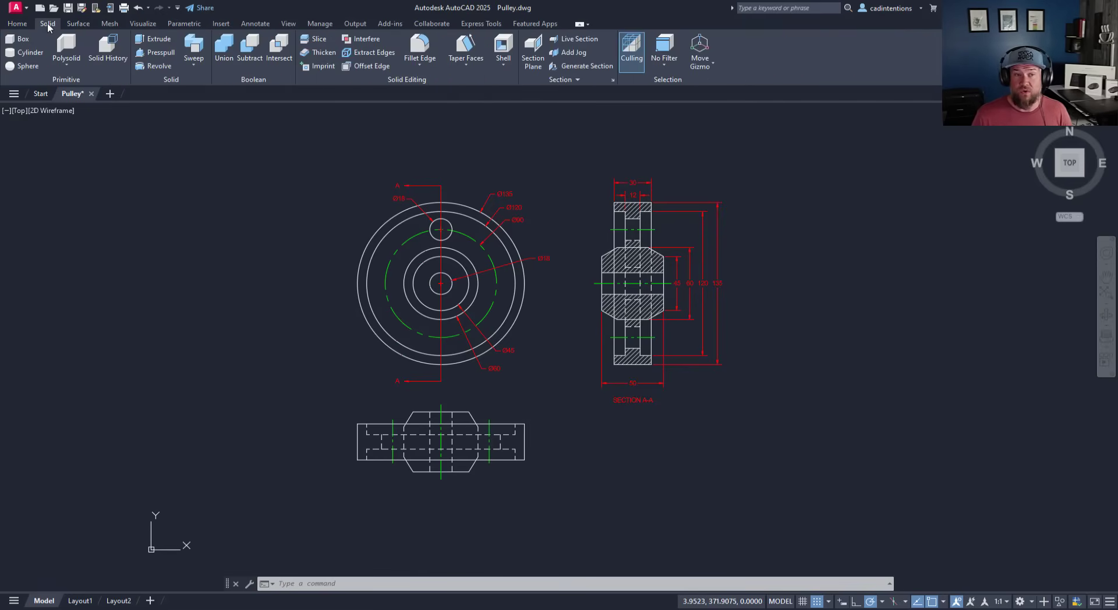
{"action": "left_click", "coordinate": [328, 198]}
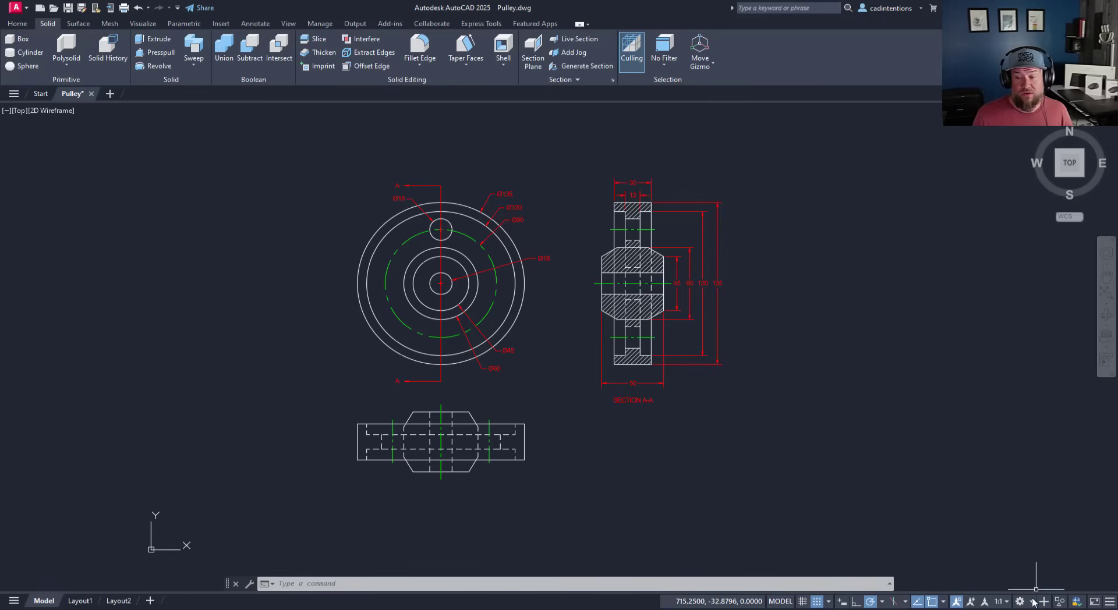
{"action": "left_click", "coordinate": [1030, 603]}
{"action": "left_click", "coordinate": [1030, 502]}
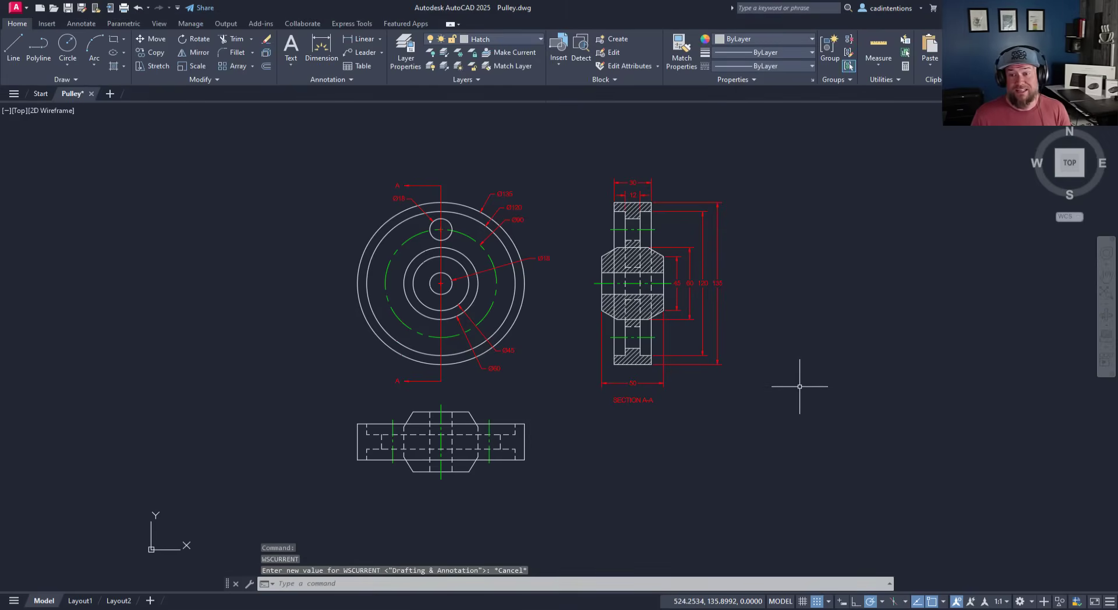
Hide the Add-ins, Collaborate and Featured Apps tabs through the ribbon's Show Tabs menu.
{"action": "left_click", "coordinate": [838, 377]}
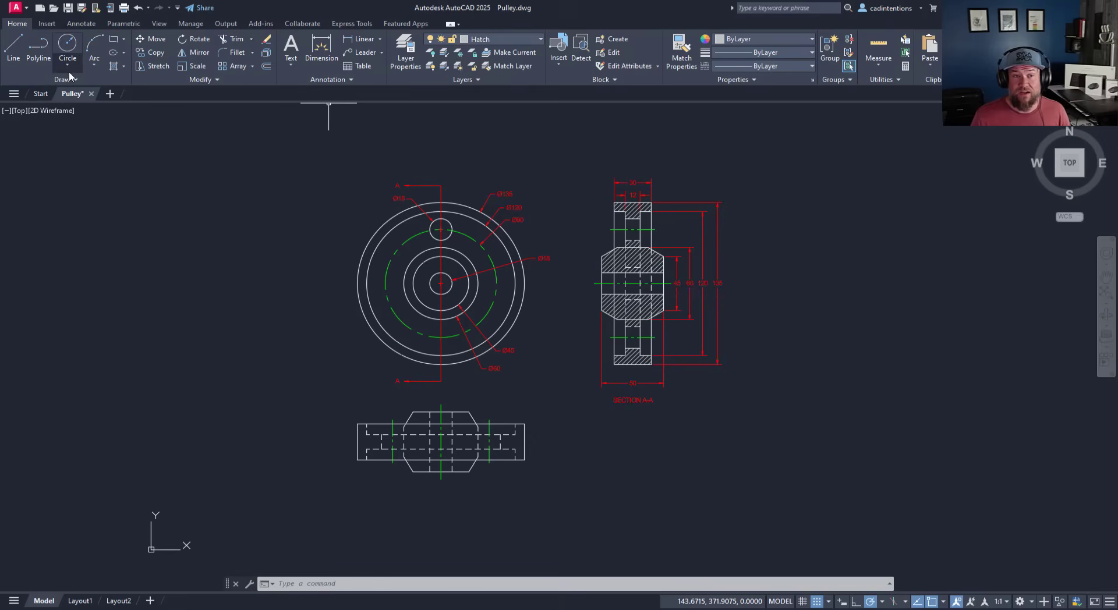
{"action": "right_click", "coordinate": [43, 23]}
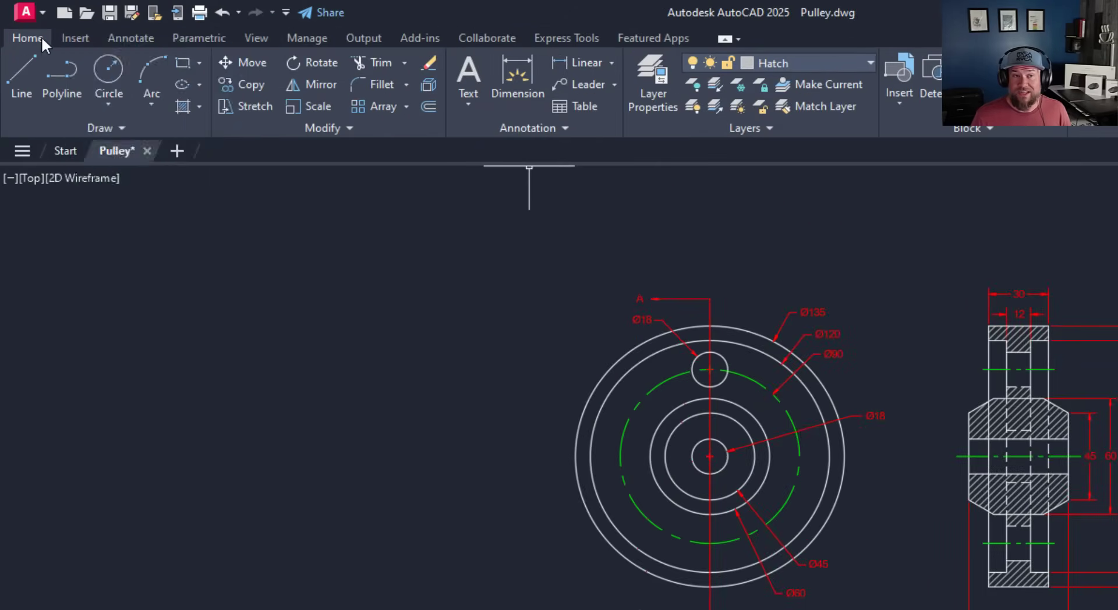
{"action": "right_click", "coordinate": [43, 37]}
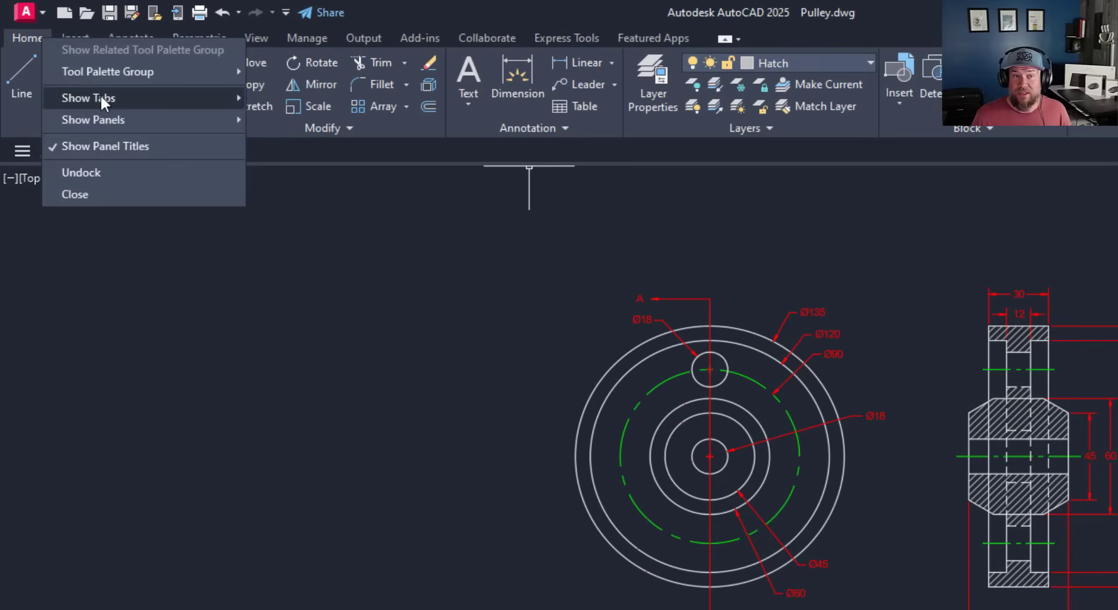
{"action": "mouse_move", "coordinate": [88, 98]}
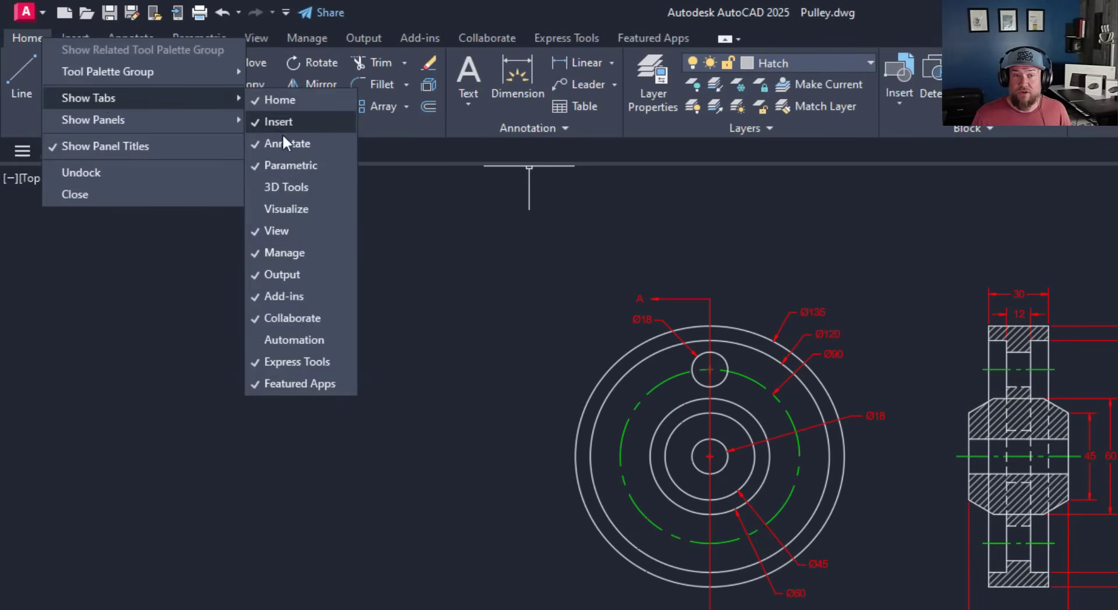
{"action": "left_click", "coordinate": [296, 296]}
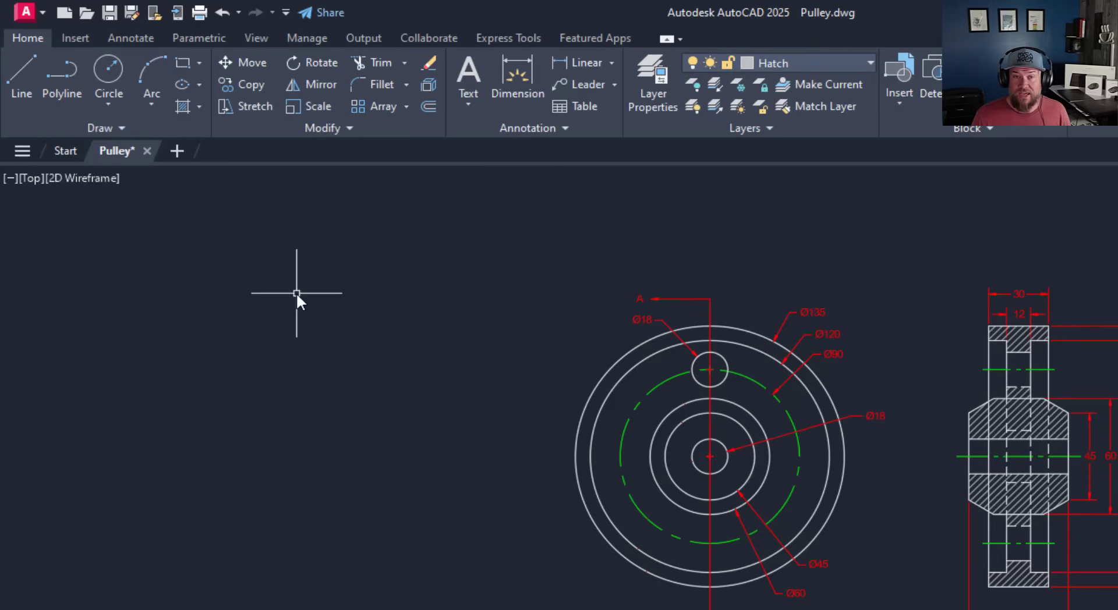
{"action": "right_click", "coordinate": [212, 34]}
{"action": "mouse_move", "coordinate": [257, 93]}
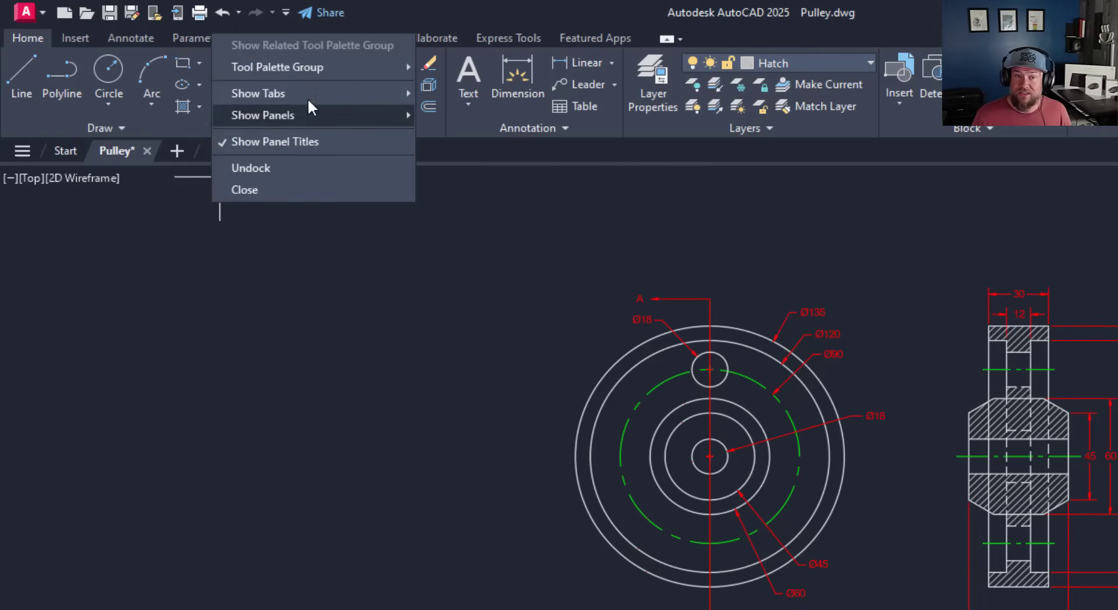
{"action": "left_click", "coordinate": [481, 313]}
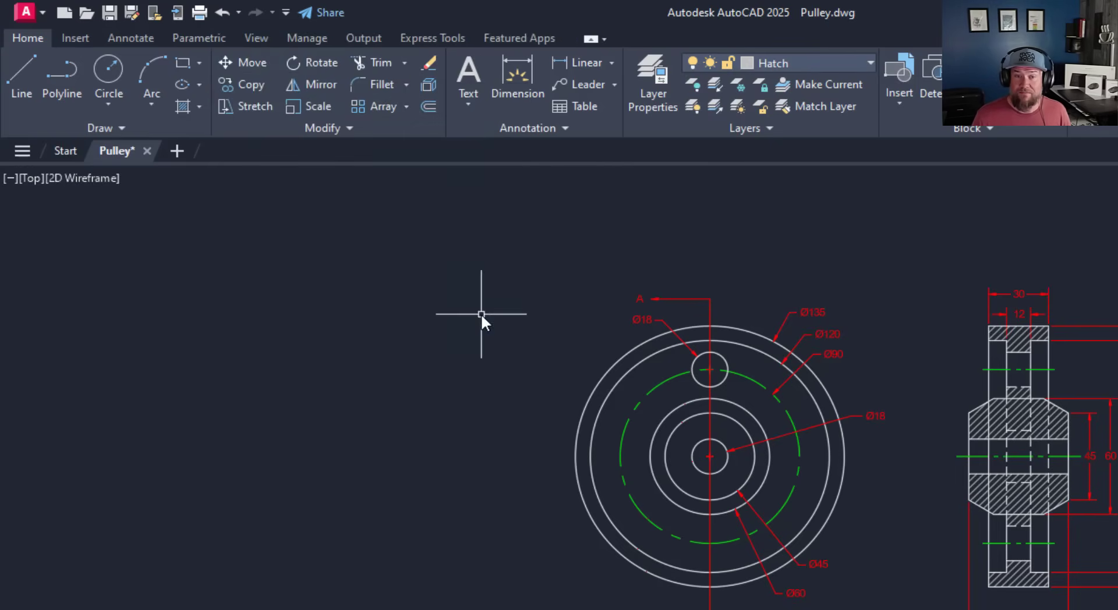
{"action": "right_click", "coordinate": [423, 39]}
{"action": "mouse_move", "coordinate": [469, 99]}
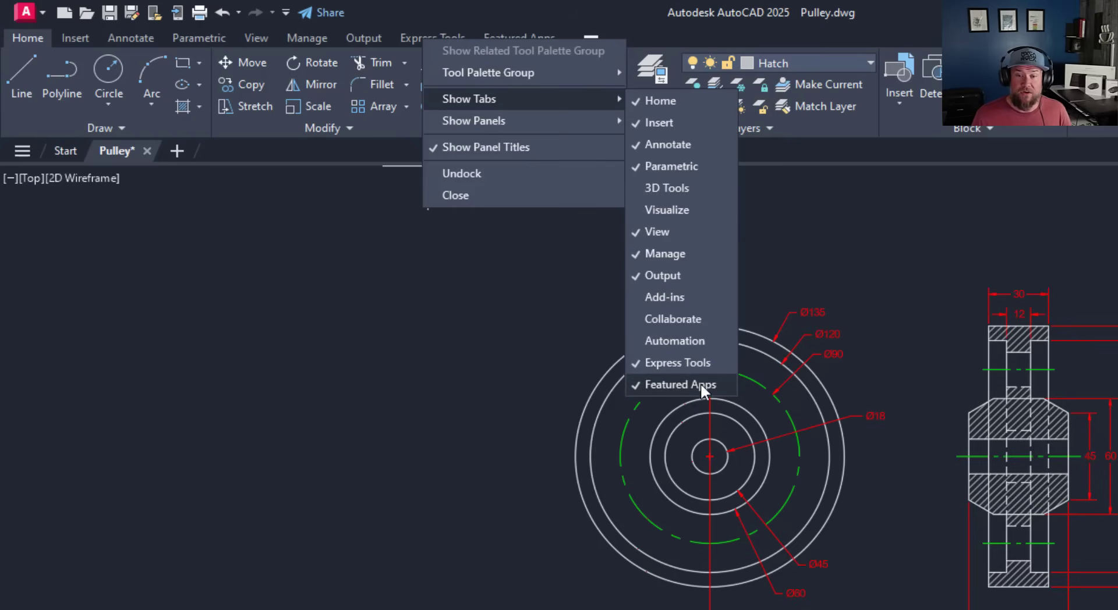
{"action": "left_click", "coordinate": [700, 383]}
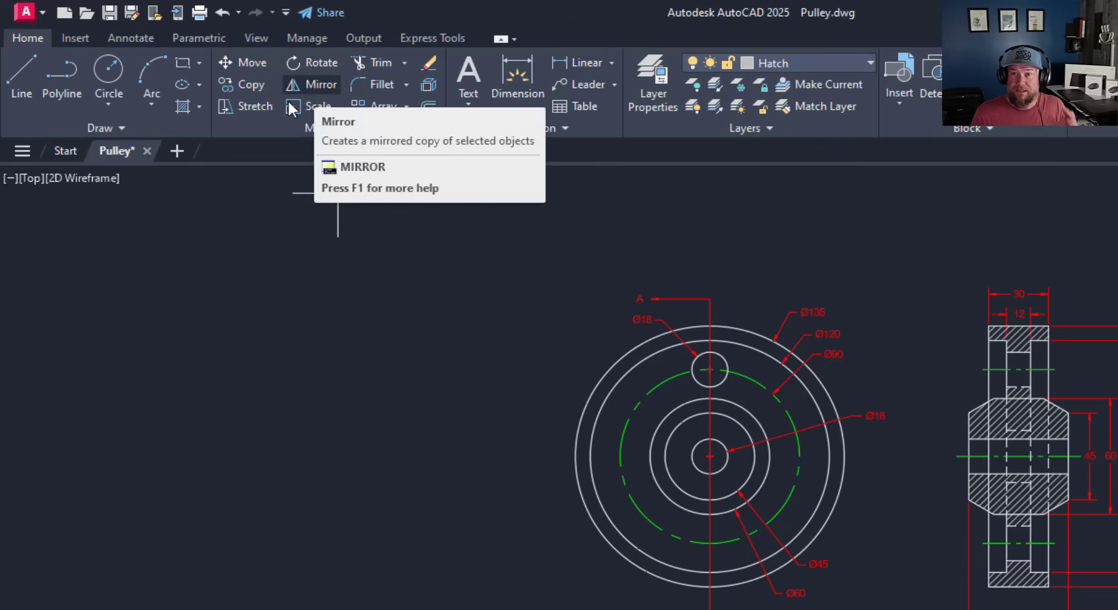
{"action": "left_click_drag", "start_coordinate": [357, 249], "coordinate": [279, 169]}
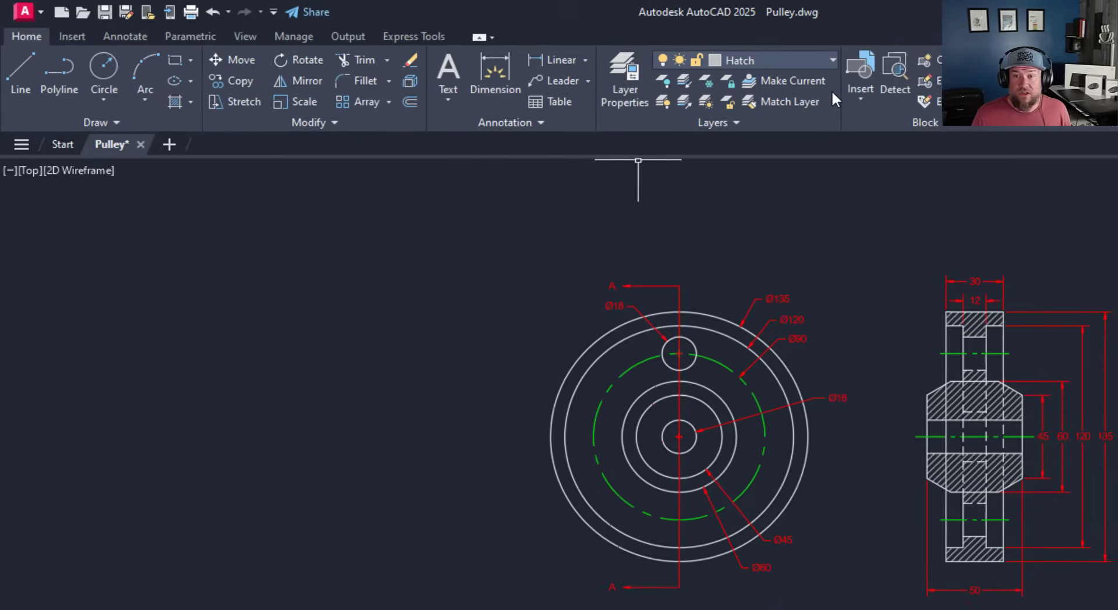
{"action": "mouse_move", "coordinate": [833, 106]}
{"action": "left_mouse_down"}
{"action": "mouse_move", "coordinate": [455, 160]}
{"action": "mouse_move", "coordinate": [965, 167]}
{"action": "mouse_move", "coordinate": [463, 178]}
{"action": "left_mouse_up"}
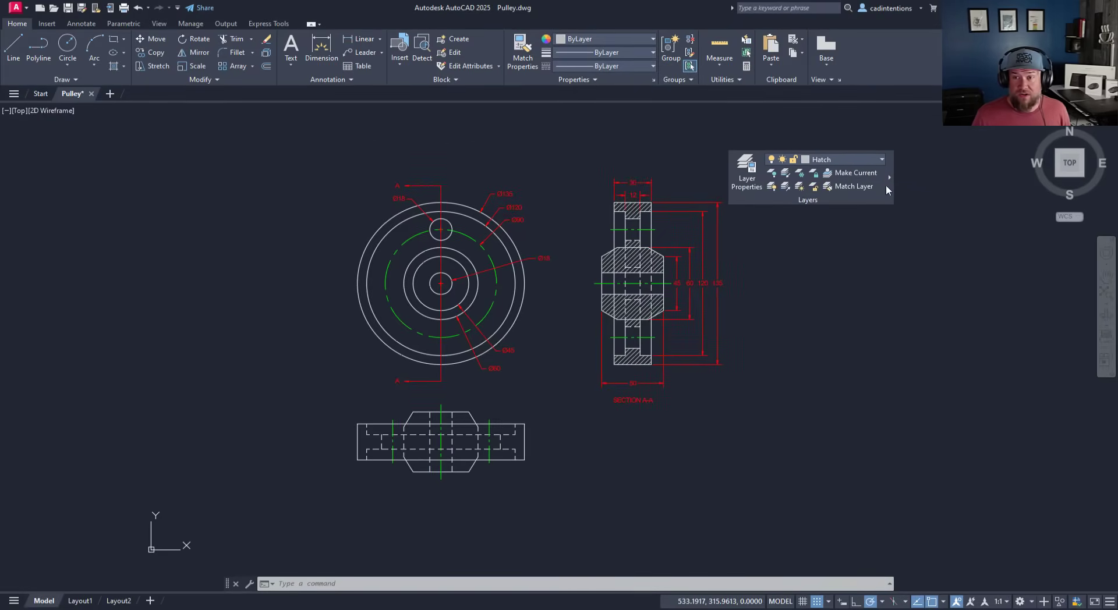
{"action": "left_click_drag", "start_coordinate": [463, 173], "coordinate": [218, 166]}
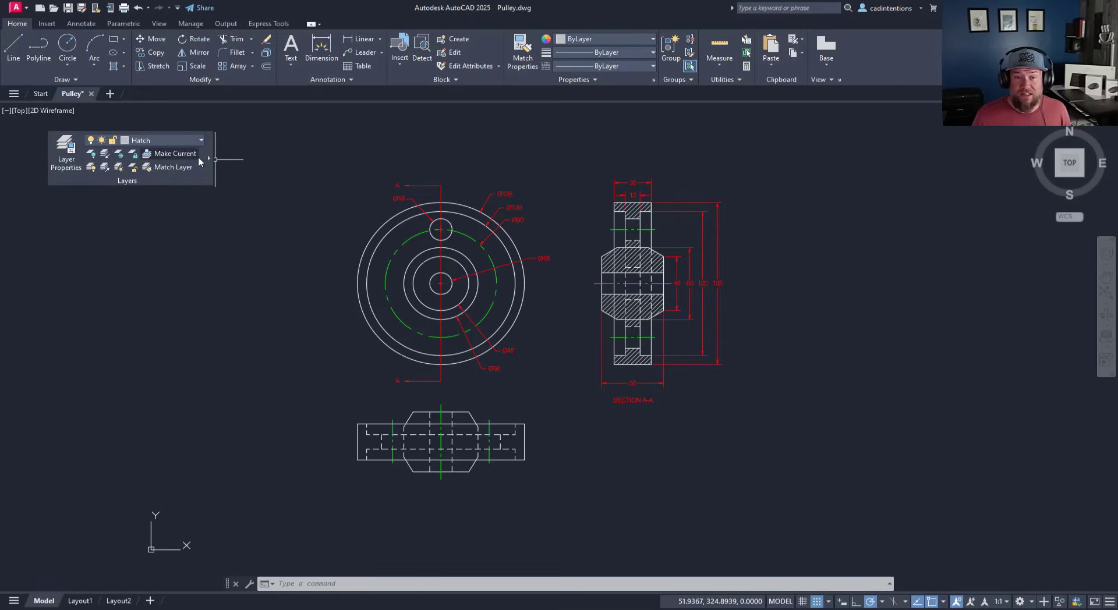
{"action": "left_click", "coordinate": [217, 139]}
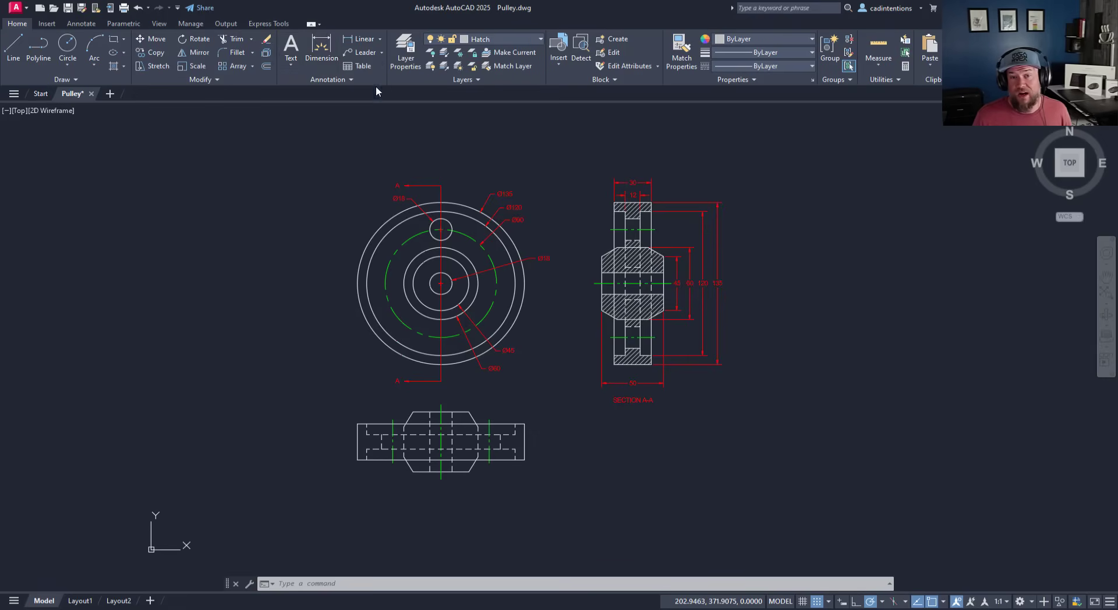
{"action": "left_click_drag", "start_coordinate": [375, 82], "coordinate": [263, 206]}
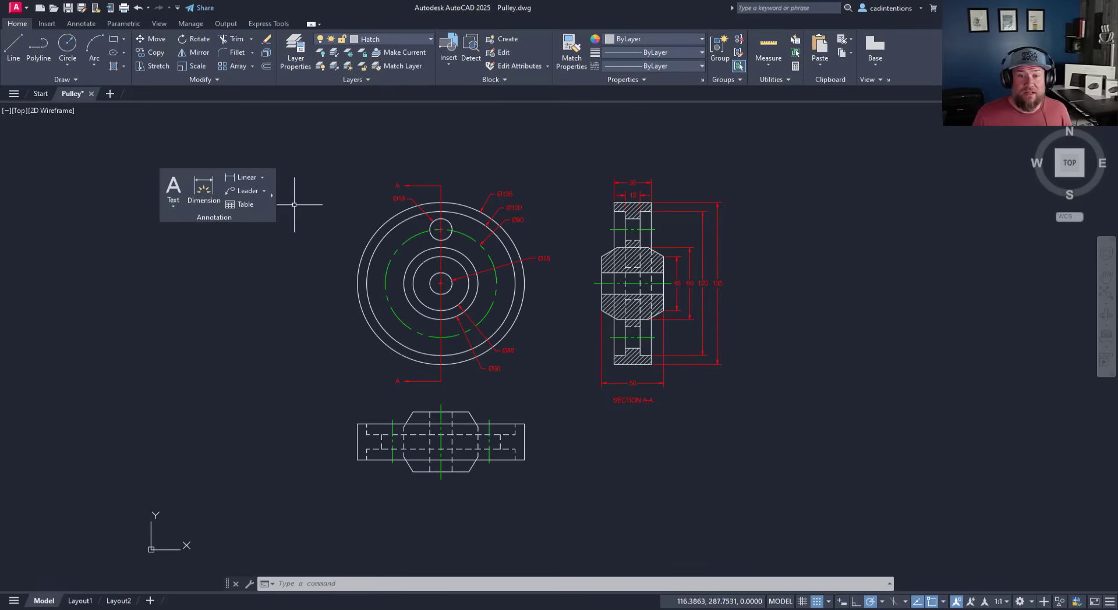
{"action": "left_click", "coordinate": [281, 176]}
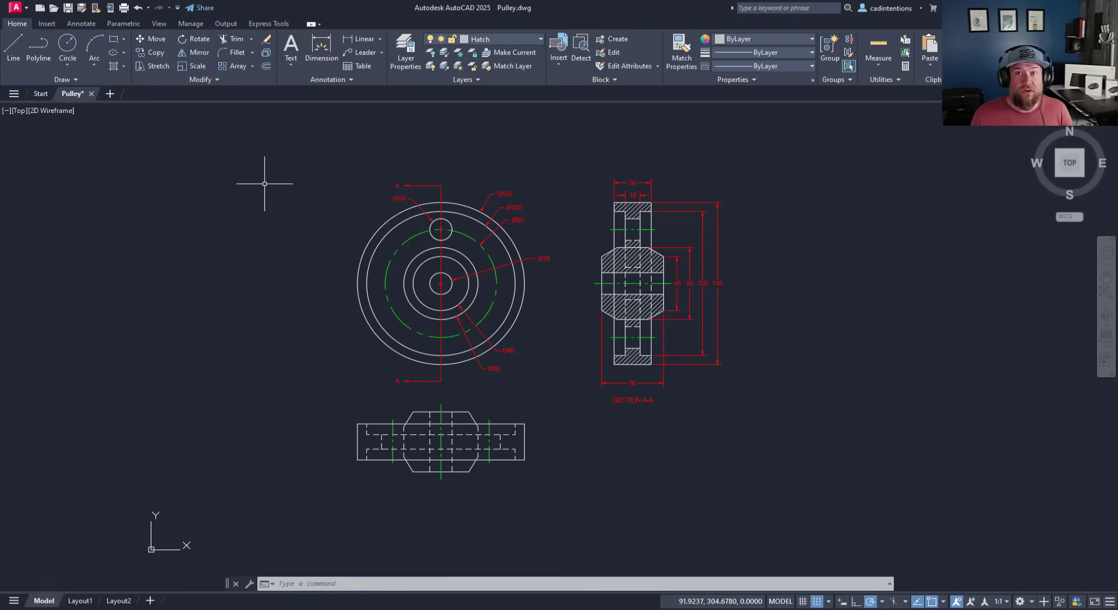
Open Properties with Ctrl+1 and dock it auto-hidden at the left edge.
{"action": "left_click", "coordinate": [293, 192]}
{"action": "left_click", "coordinate": [269, 207]}
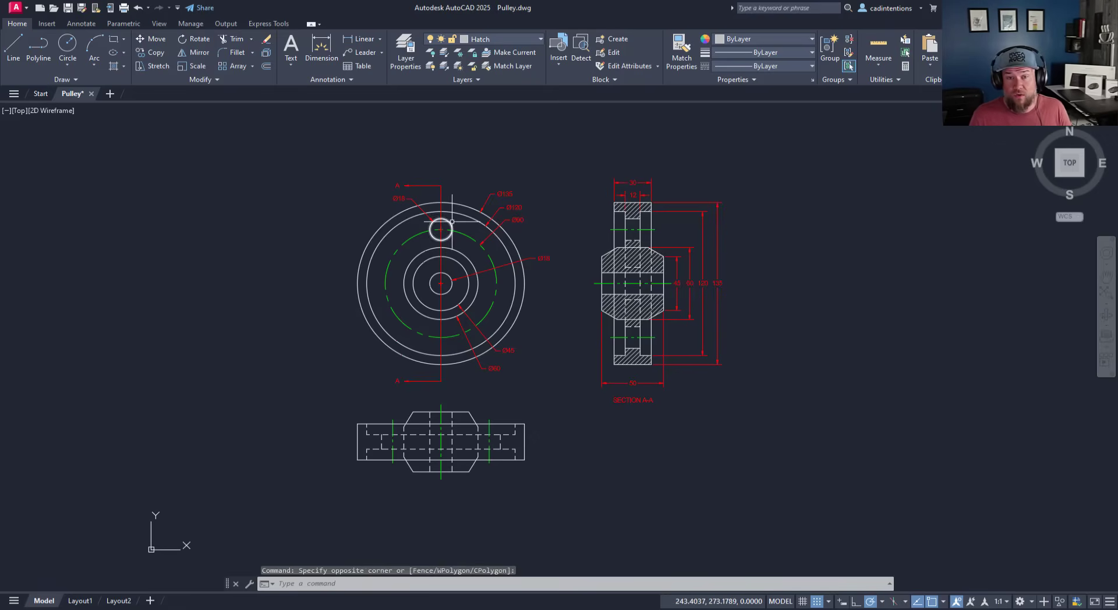
{"action": "key", "text": "ctrl+1"}
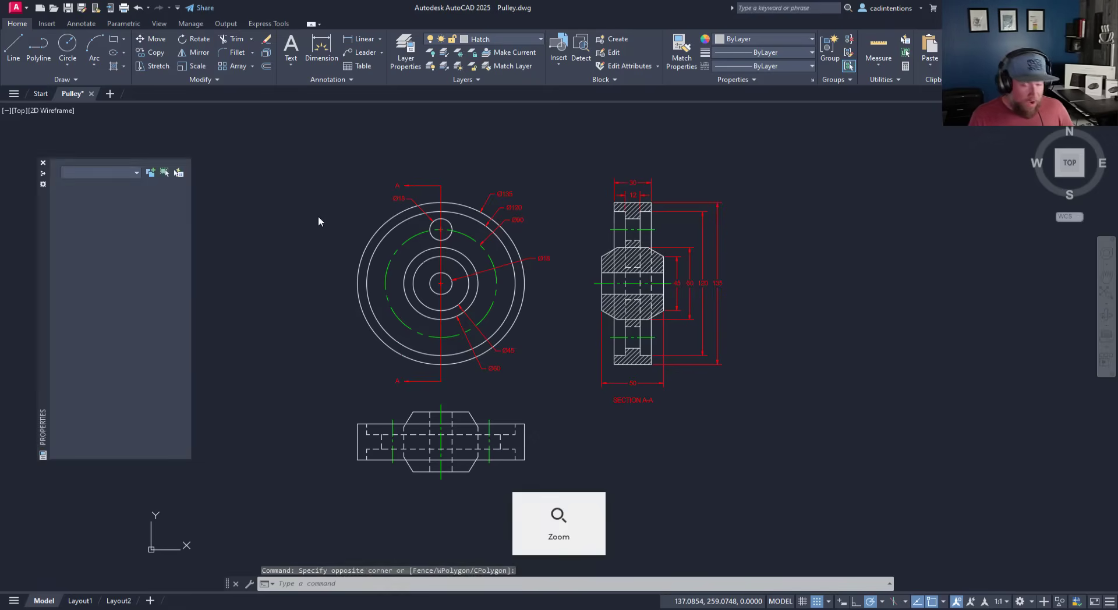
{"action": "mouse_move", "coordinate": [42, 260]}
{"action": "left_mouse_down"}
{"action": "mouse_move", "coordinate": [71, 239]}
{"action": "mouse_move", "coordinate": [37, 243]}
{"action": "left_mouse_up"}
{"action": "left_click", "coordinate": [284, 170]}
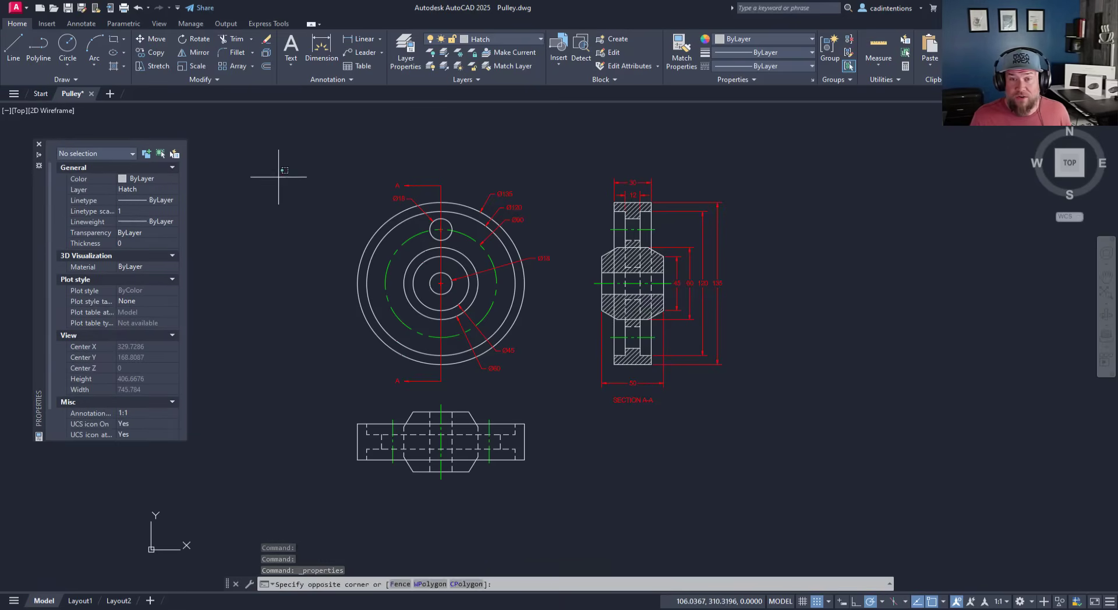
{"action": "key", "text": "Escape"}
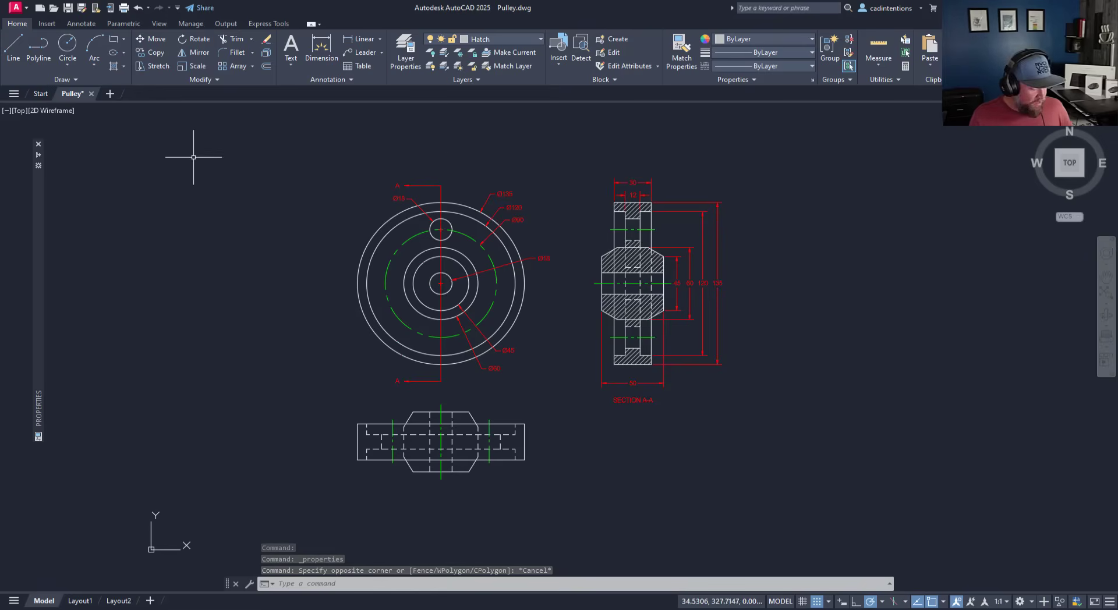
Open DesignCenter with Ctrl+2 and dock it auto-hidden beside Properties.
{"action": "key", "text": "ctrl+2"}
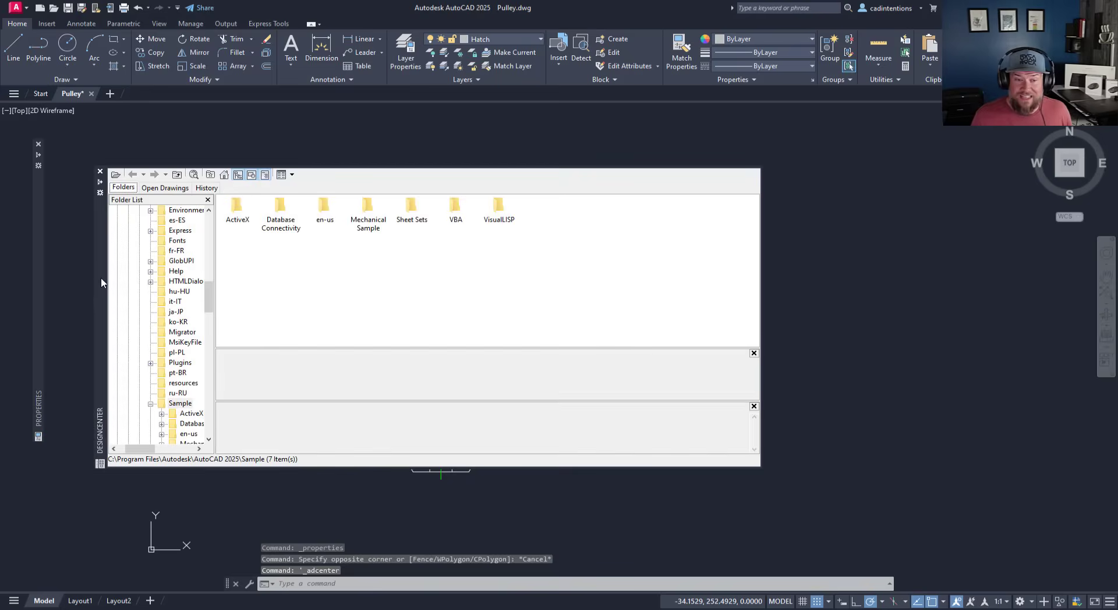
{"action": "mouse_move", "coordinate": [101, 282]}
{"action": "left_mouse_down"}
{"action": "mouse_move", "coordinate": [137, 252]}
{"action": "mouse_move", "coordinate": [81, 320]}
{"action": "mouse_move", "coordinate": [75, 310]}
{"action": "left_mouse_up"}
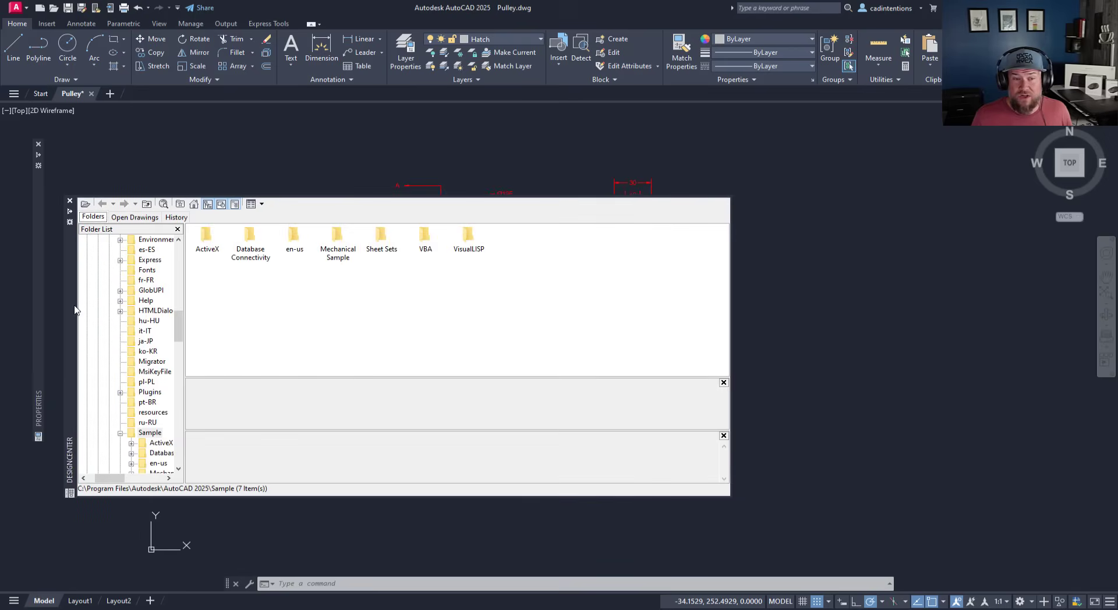
{"action": "left_click", "coordinate": [239, 153]}
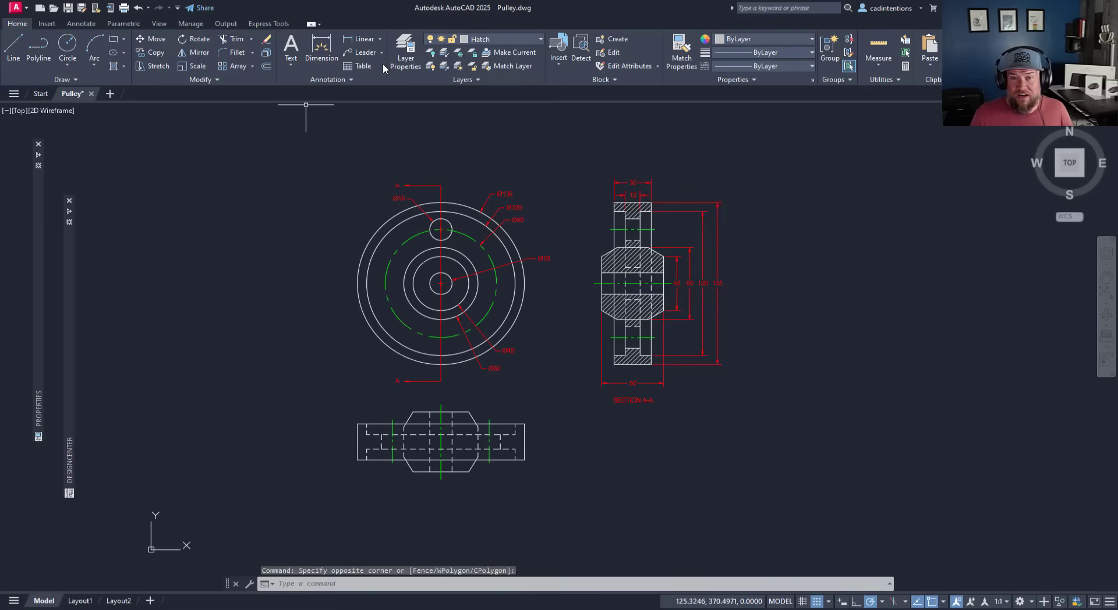
Open the Layer Properties Manager from the Home tab and dock it auto-hidden at the right edge.
{"action": "left_click", "coordinate": [407, 51]}
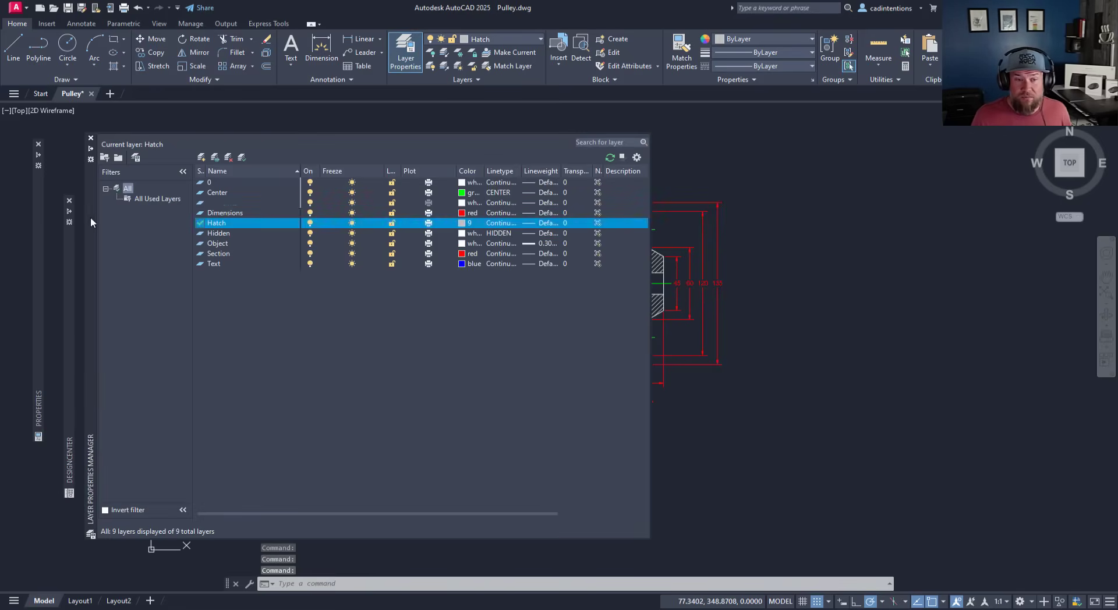
{"action": "mouse_move", "coordinate": [89, 216]}
{"action": "left_mouse_down"}
{"action": "mouse_move", "coordinate": [531, 218]}
{"action": "mouse_move", "coordinate": [448, 243]}
{"action": "mouse_move", "coordinate": [436, 228]}
{"action": "left_mouse_up"}
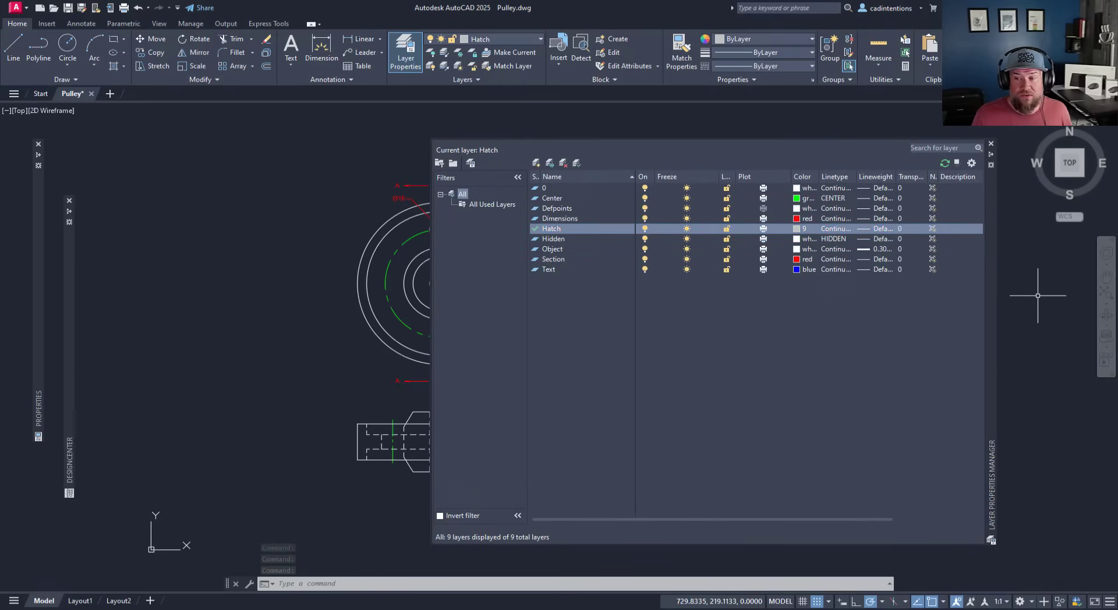
{"action": "left_click", "coordinate": [356, 296]}
{"action": "key", "text": "Escape"}
{"action": "key", "text": "Escape"}
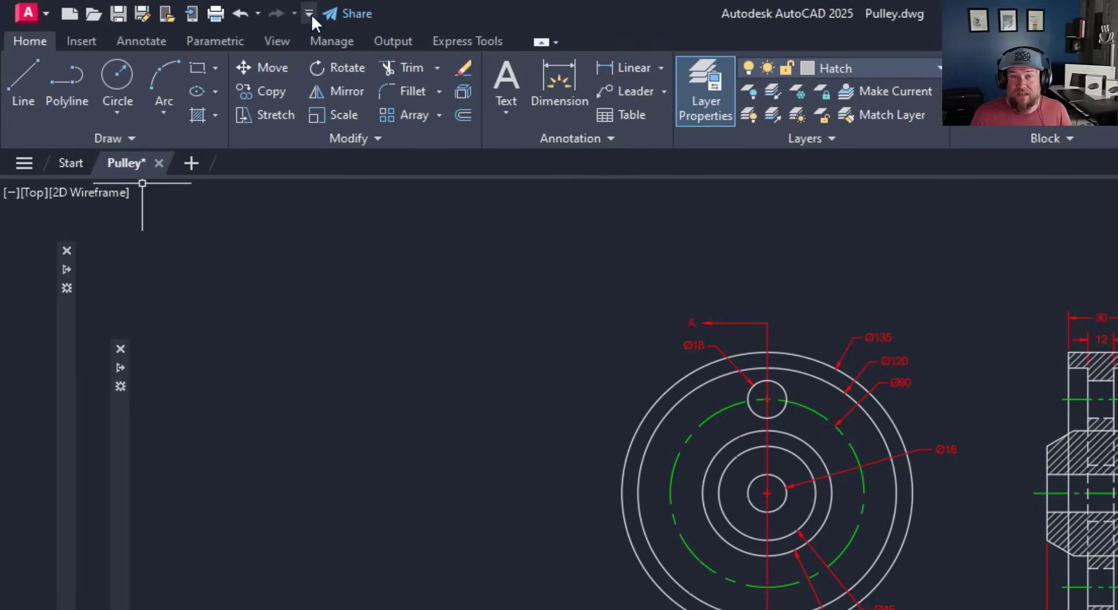
Check Layer, Workspace and Match Properties in the Quick Access Toolbar customization dropdown.
{"action": "left_click", "coordinate": [310, 13]}
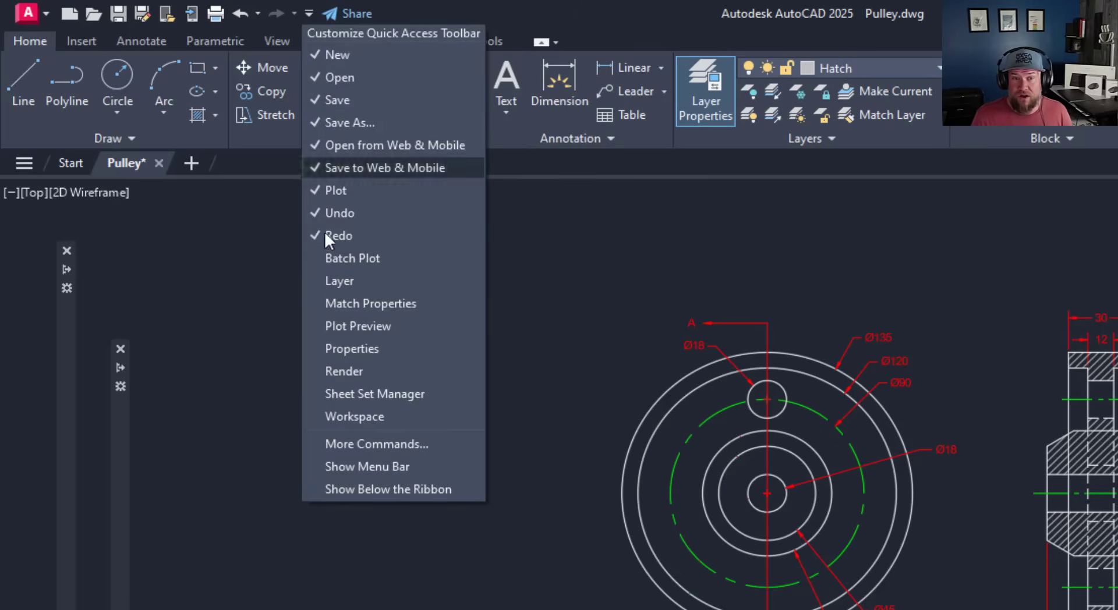
{"action": "left_click", "coordinate": [351, 282]}
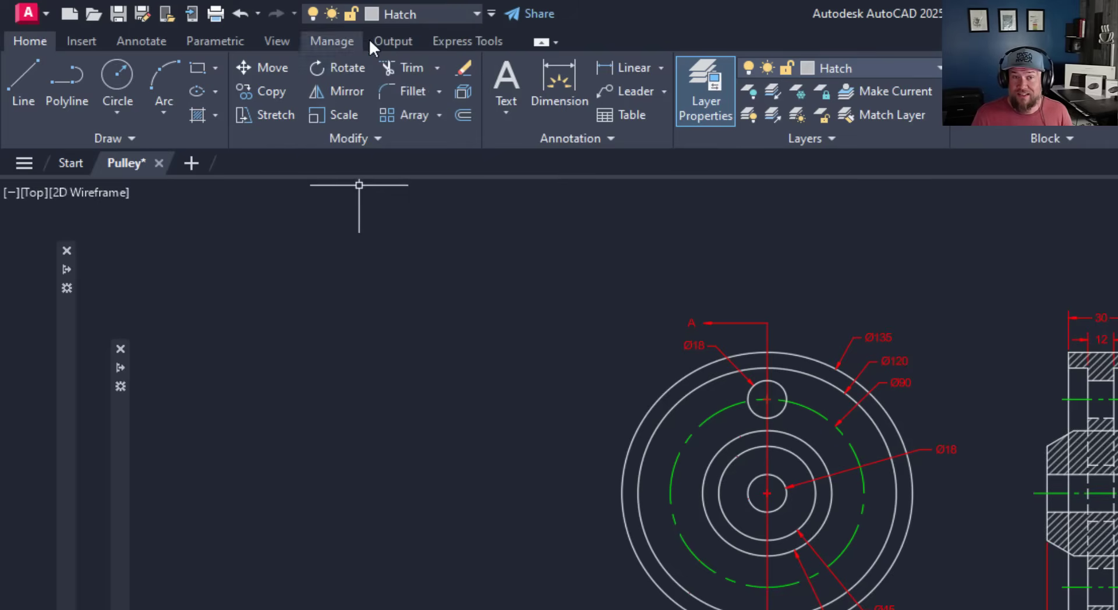
{"action": "left_click", "coordinate": [492, 14]}
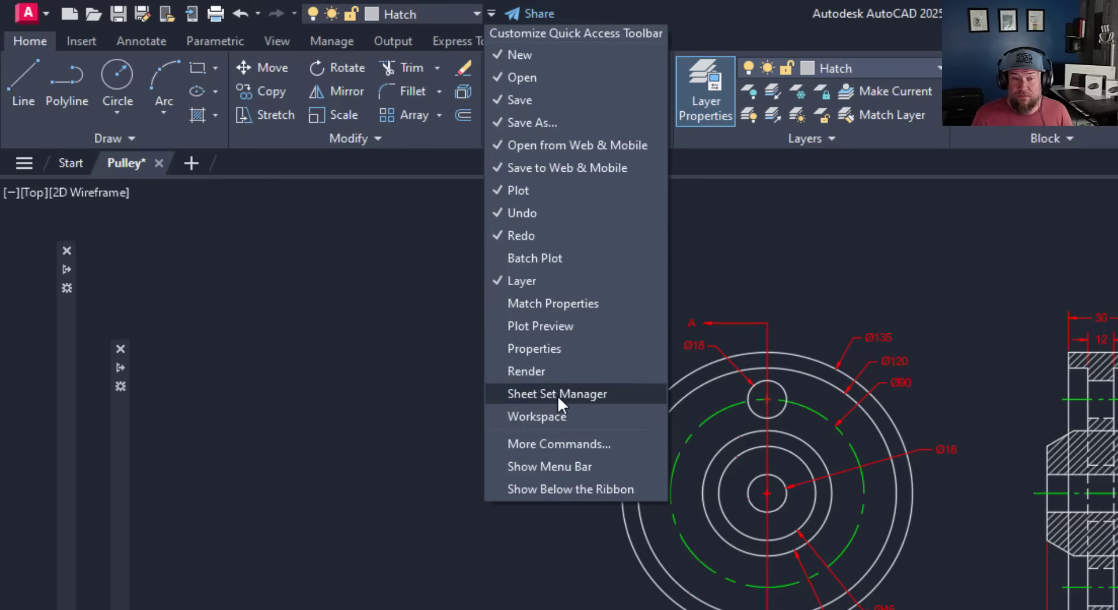
{"action": "left_click", "coordinate": [558, 415]}
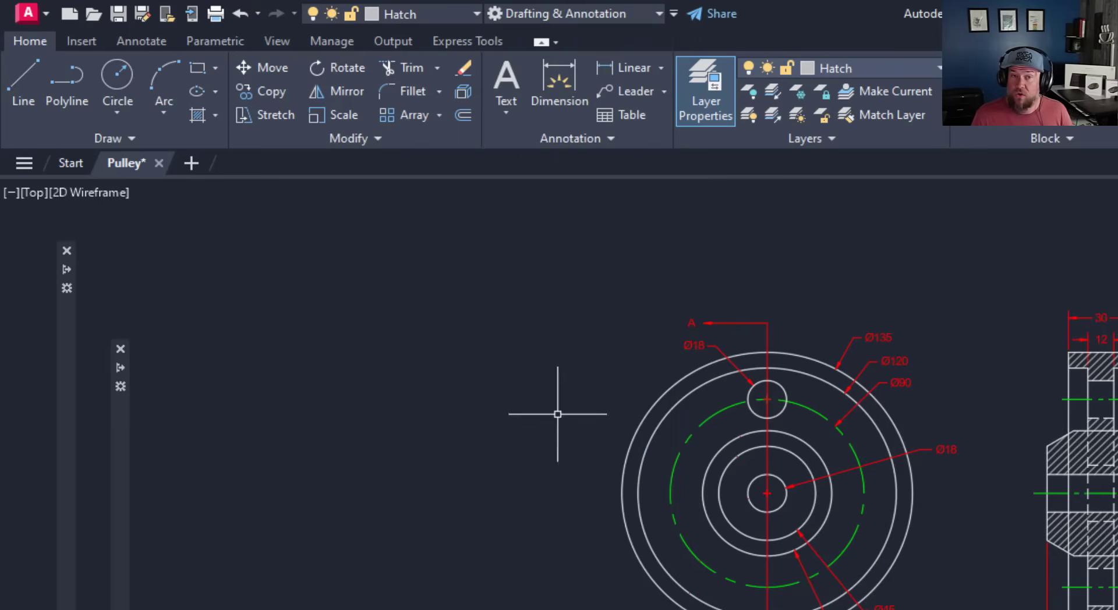
{"action": "left_click", "coordinate": [673, 14]}
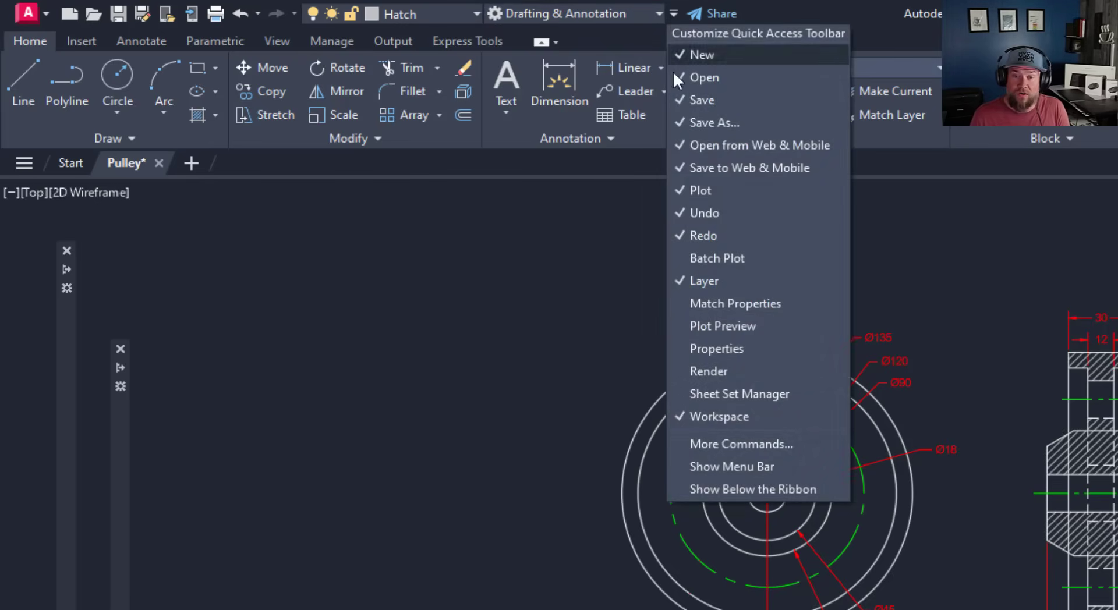
{"action": "left_click", "coordinate": [736, 305]}
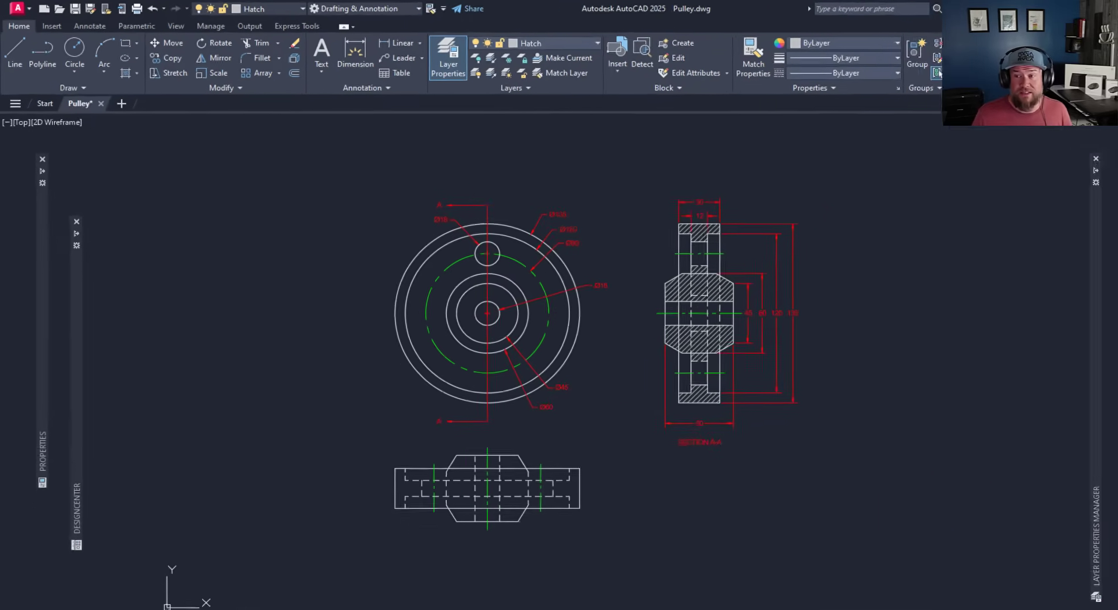
{"action": "right_click", "coordinate": [907, 53]}
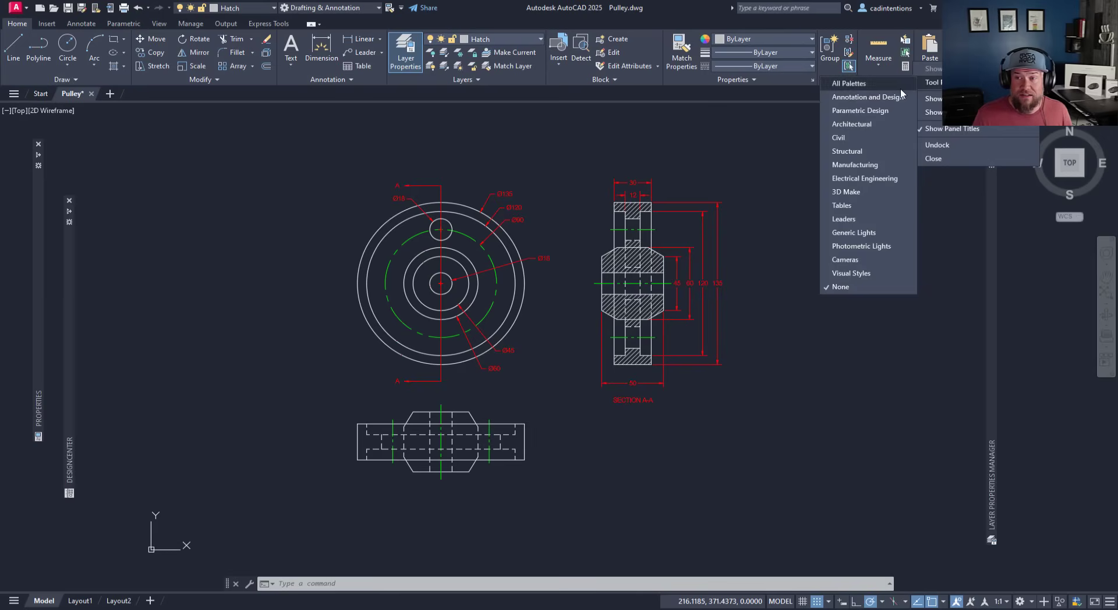
{"action": "left_click", "coordinate": [897, 92]}
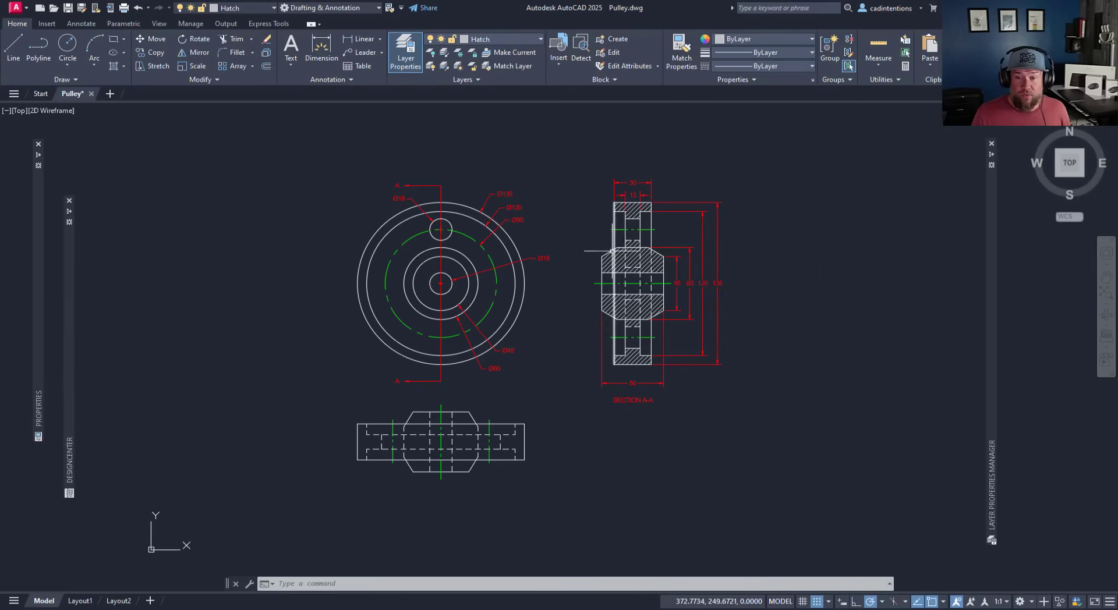
{"action": "middle_click_drag", "start_coordinate": [569, 244], "coordinate": [531, 230]}
{"action": "key", "text": "Escape"}
{"action": "key", "text": "Escape"}
{"action": "key", "text": "Escape"}
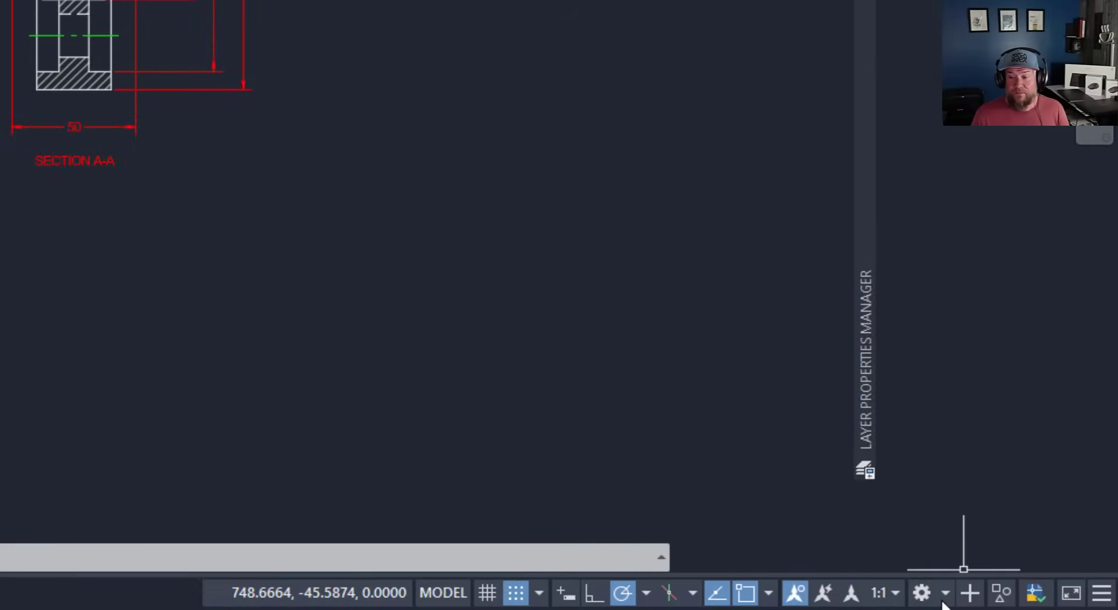
Use Save Current As from the workspace gear to save the layout as 'Brandons Workspace'.
{"action": "left_click", "coordinate": [944, 591]}
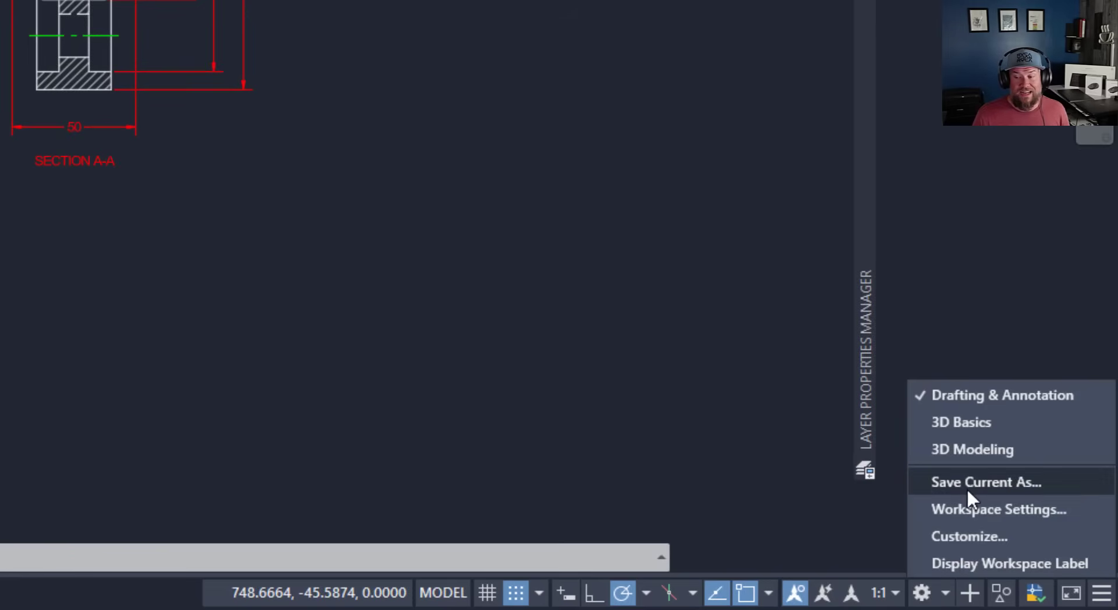
{"action": "left_click", "coordinate": [984, 502]}
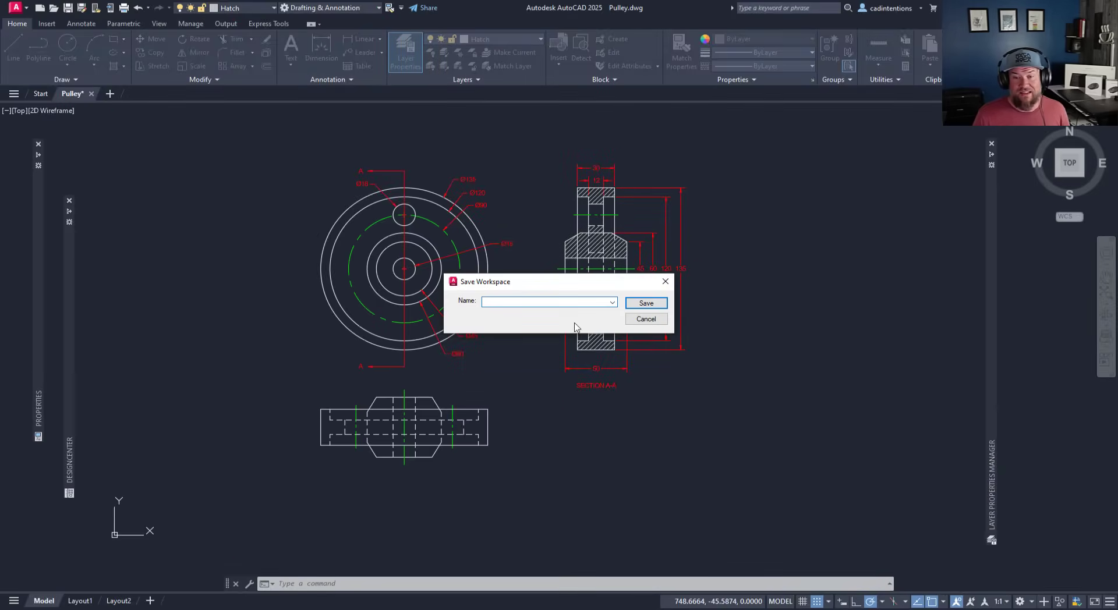
{"action": "left_click_drag", "start_coordinate": [559, 281], "coordinate": [368, 182]}
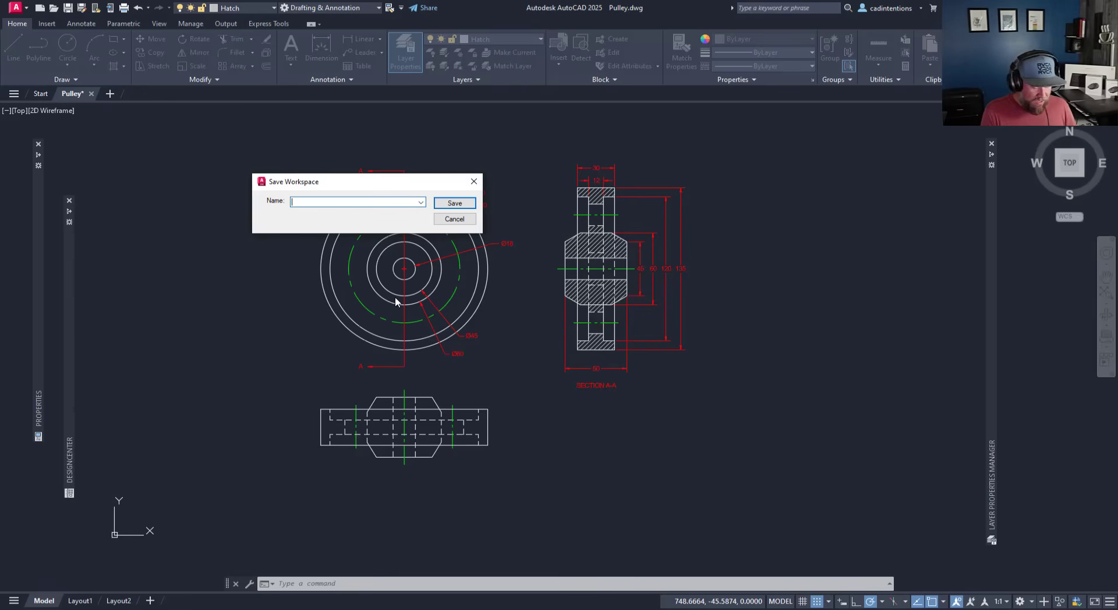
{"action": "type", "text": "b"}
{"action": "key", "text": "BackSpace"}
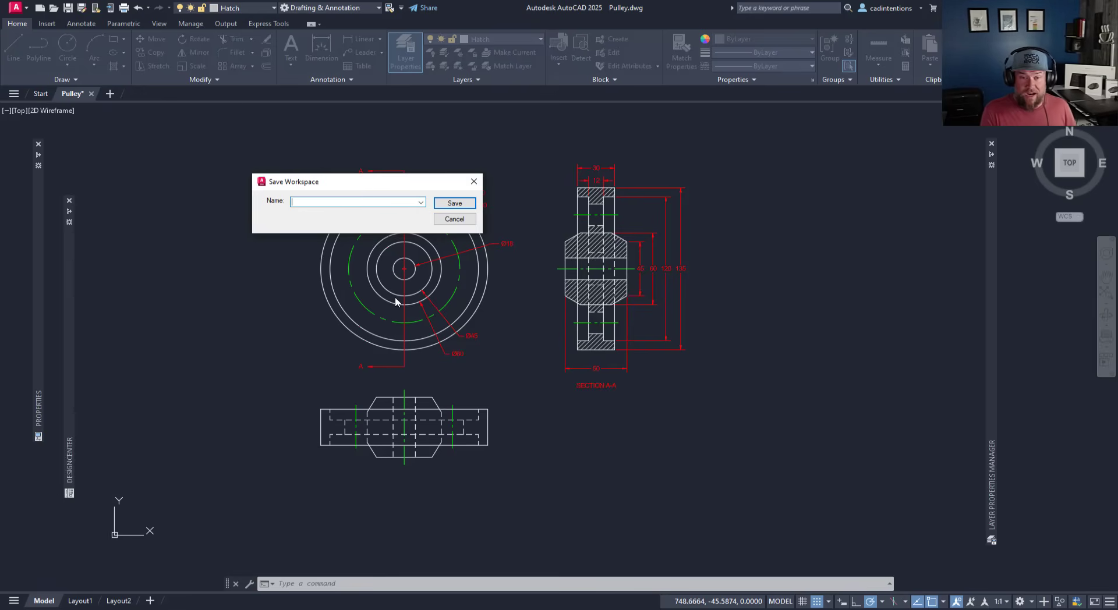
{"action": "type", "text": "Brandons Work"}
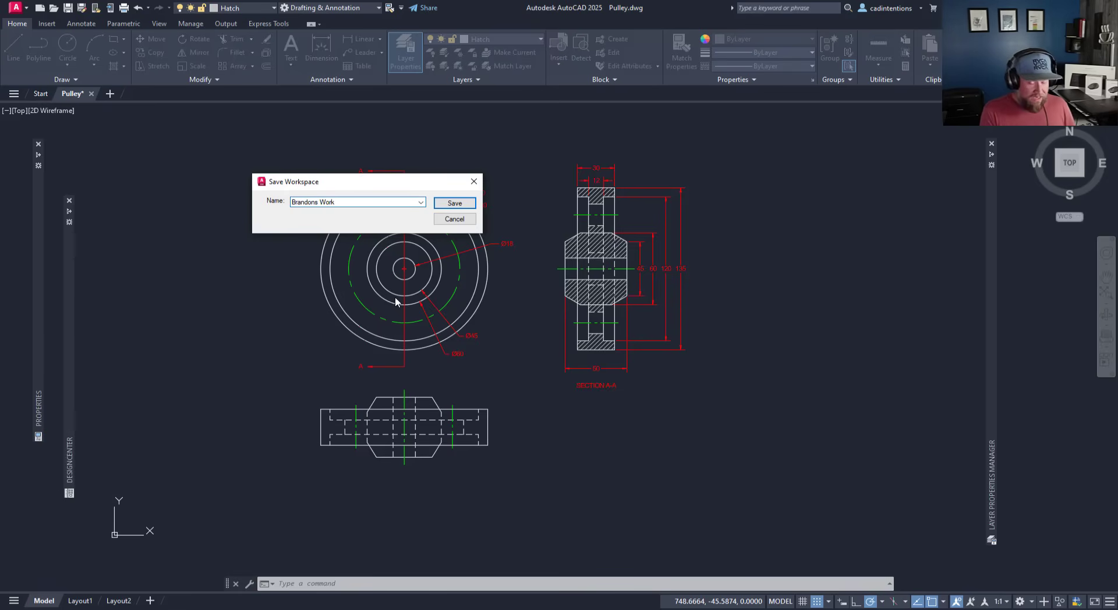
{"action": "type", "text": "space"}
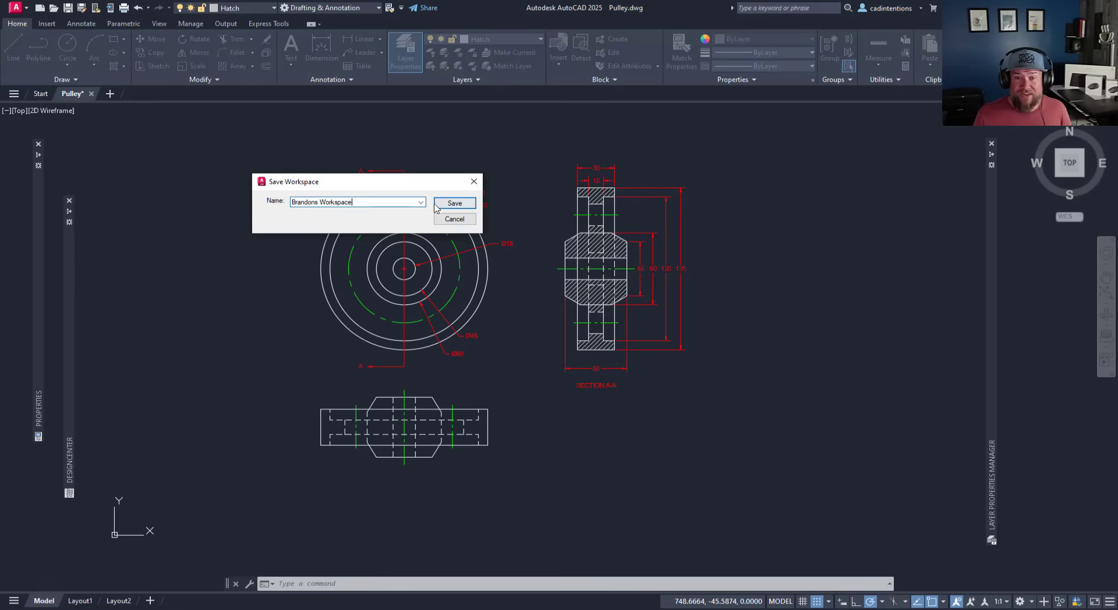
{"action": "left_click", "coordinate": [468, 204]}
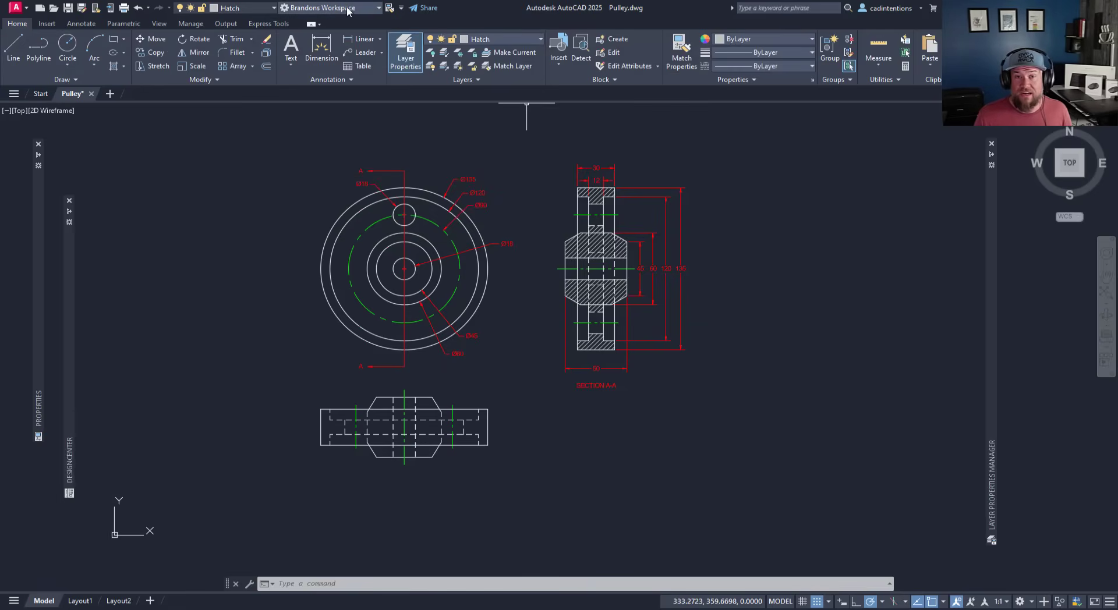
{"action": "left_click", "coordinate": [297, 153]}
{"action": "key", "text": "Escape"}
{"action": "key", "text": "Escape"}
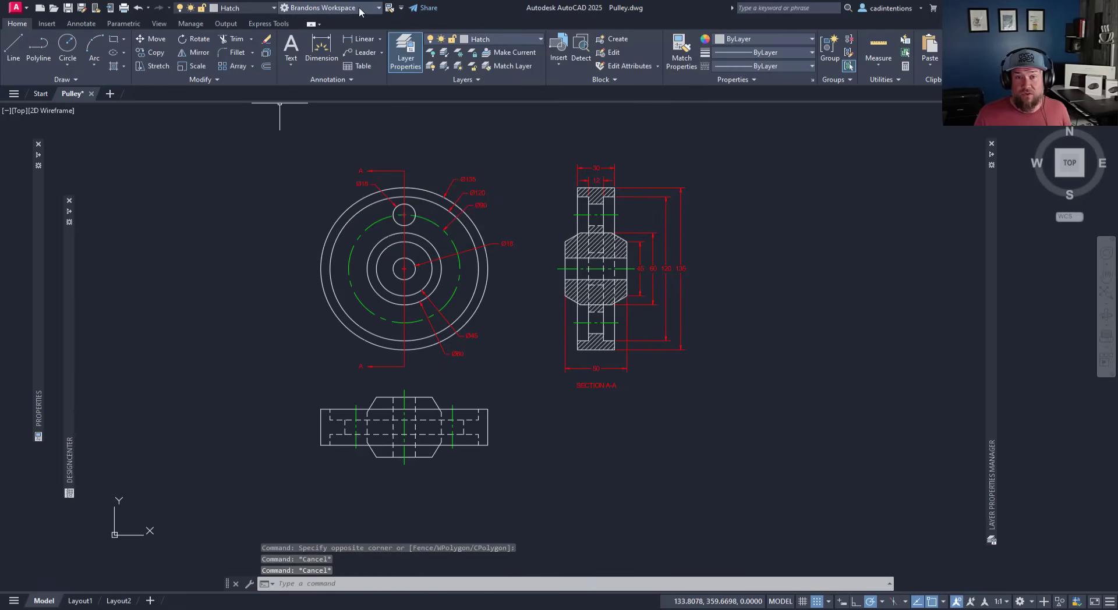
{"action": "left_click", "coordinate": [359, 7]}
{"action": "left_click", "coordinate": [307, 8]}
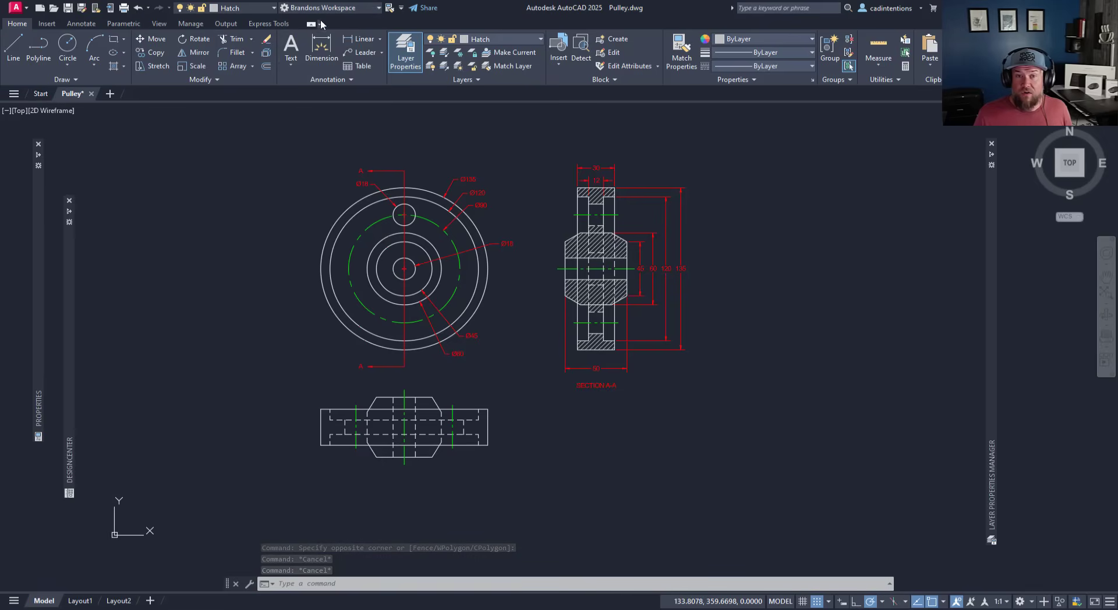
{"action": "left_click", "coordinate": [352, 7]}
{"action": "left_click", "coordinate": [297, 34]}
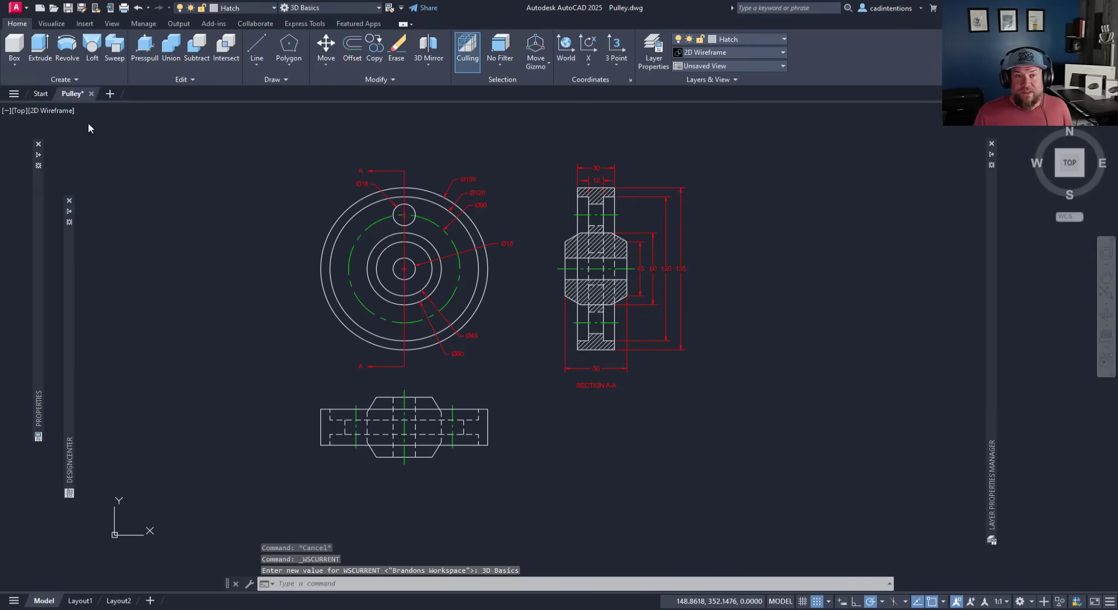
{"action": "key", "text": "Escape"}
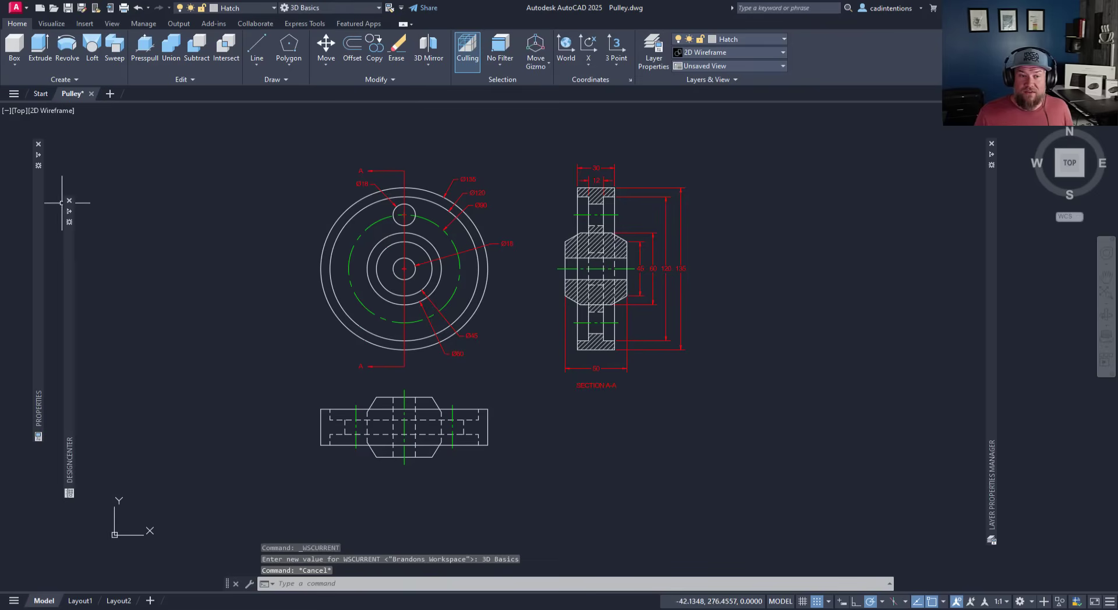
{"action": "left_click", "coordinate": [69, 201]}
{"action": "left_click", "coordinate": [39, 146]}
{"action": "mouse_move", "coordinate": [991, 484]}
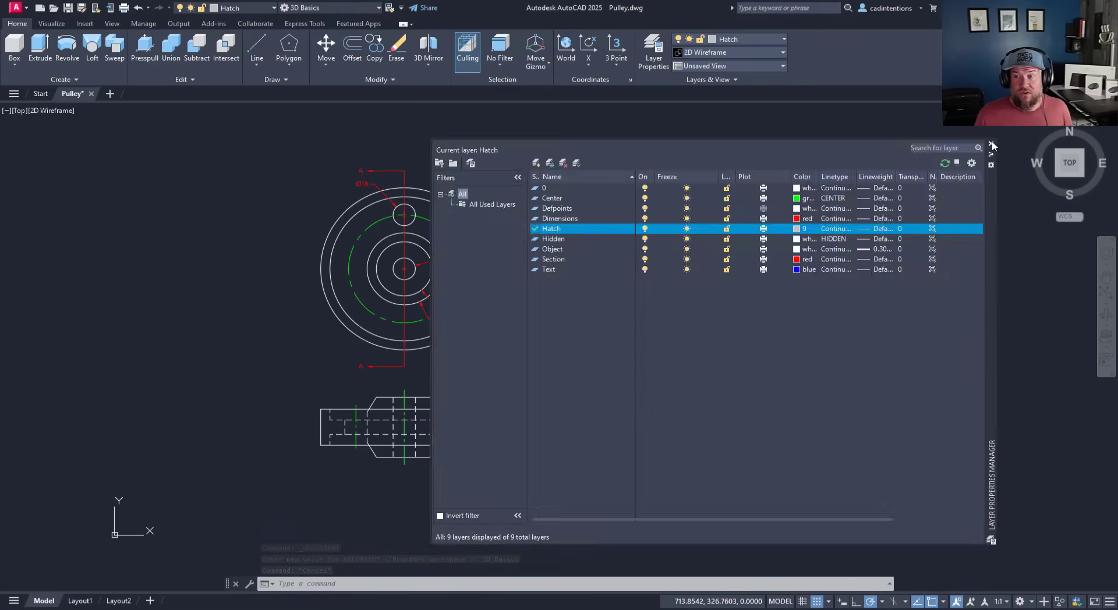
{"action": "left_click", "coordinate": [991, 145]}
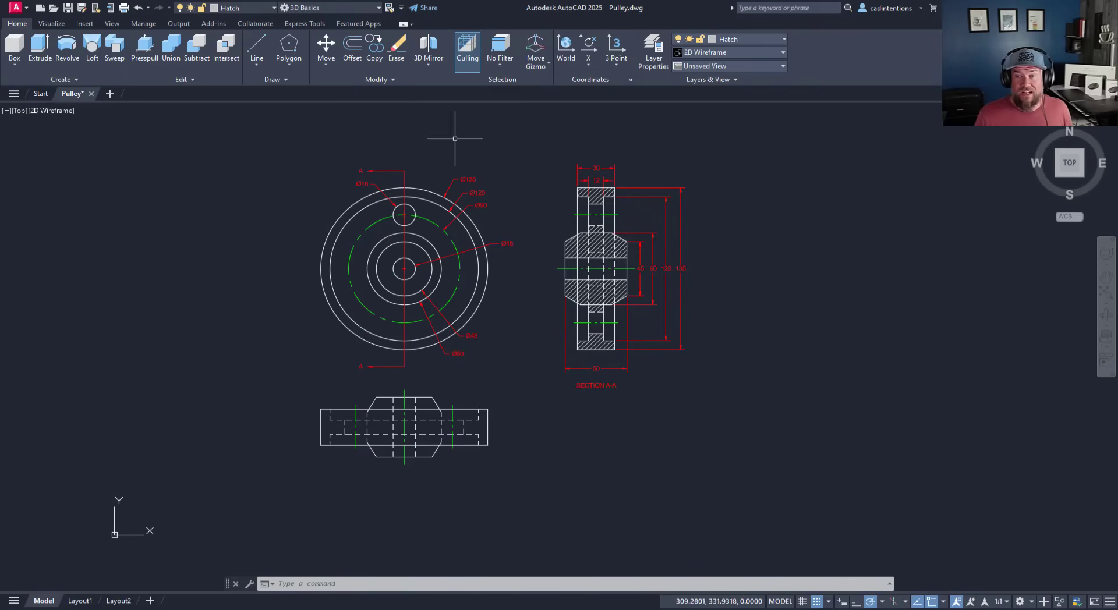
{"action": "left_click", "coordinate": [217, 142]}
{"action": "key", "text": "Escape"}
{"action": "left_click", "coordinate": [319, 8]}
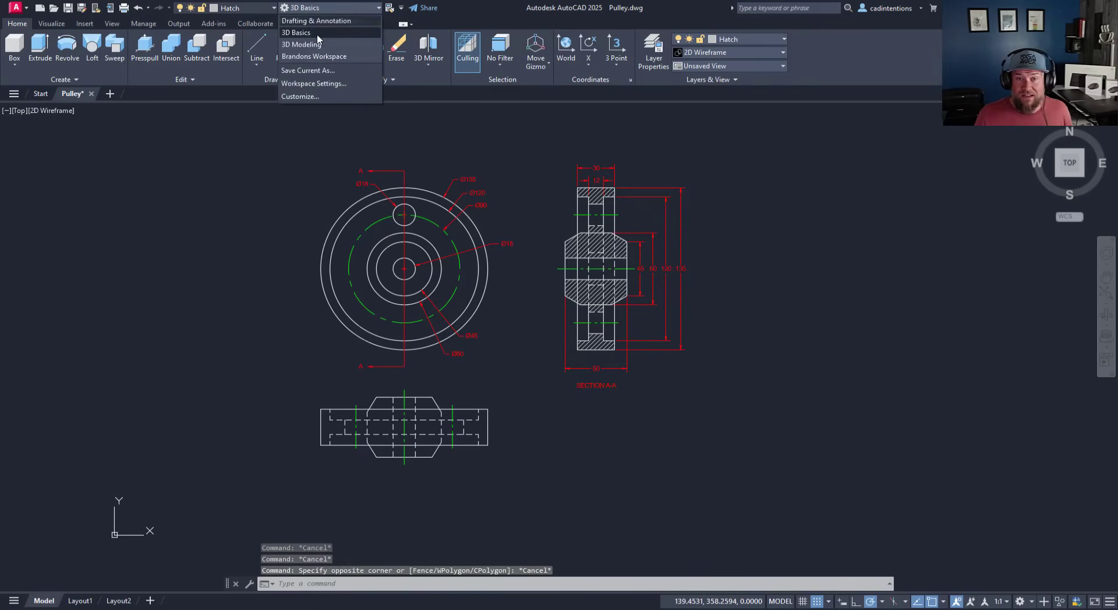
{"action": "left_click", "coordinate": [313, 55]}
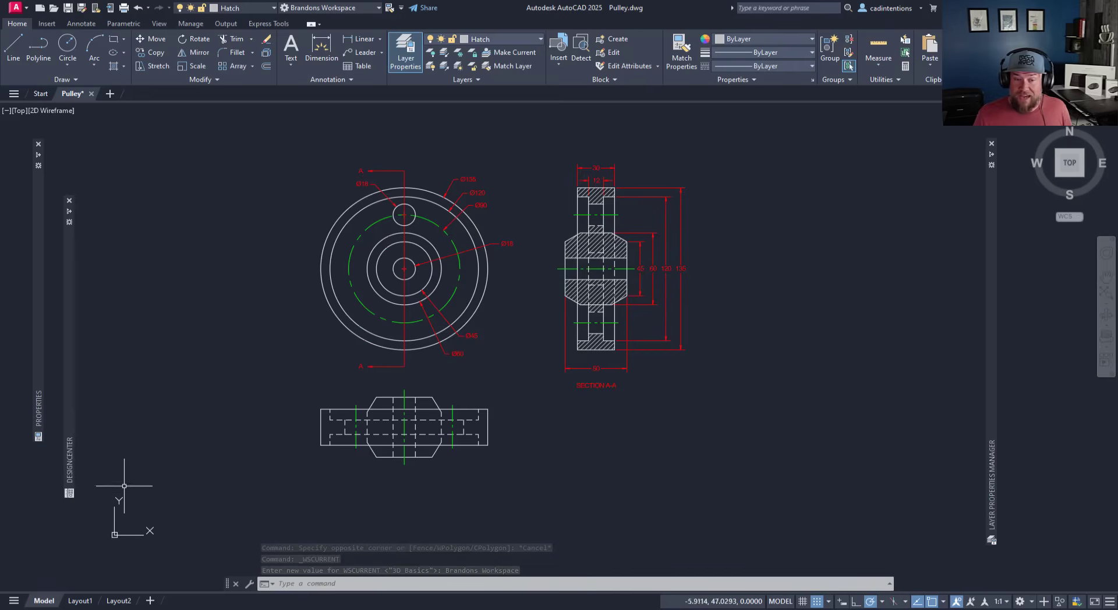
Cancel the active command and open the workspace list showing Brandons Workspace as current.
{"action": "key", "text": "Escape"}
{"action": "key", "text": "Escape"}
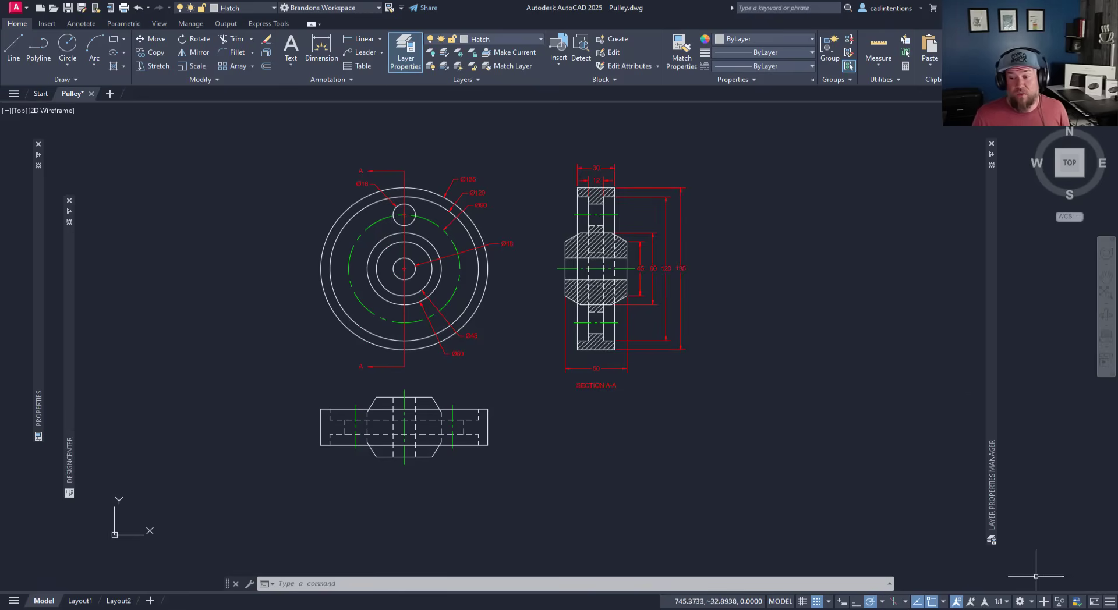
{"action": "left_click", "coordinate": [1031, 601]}
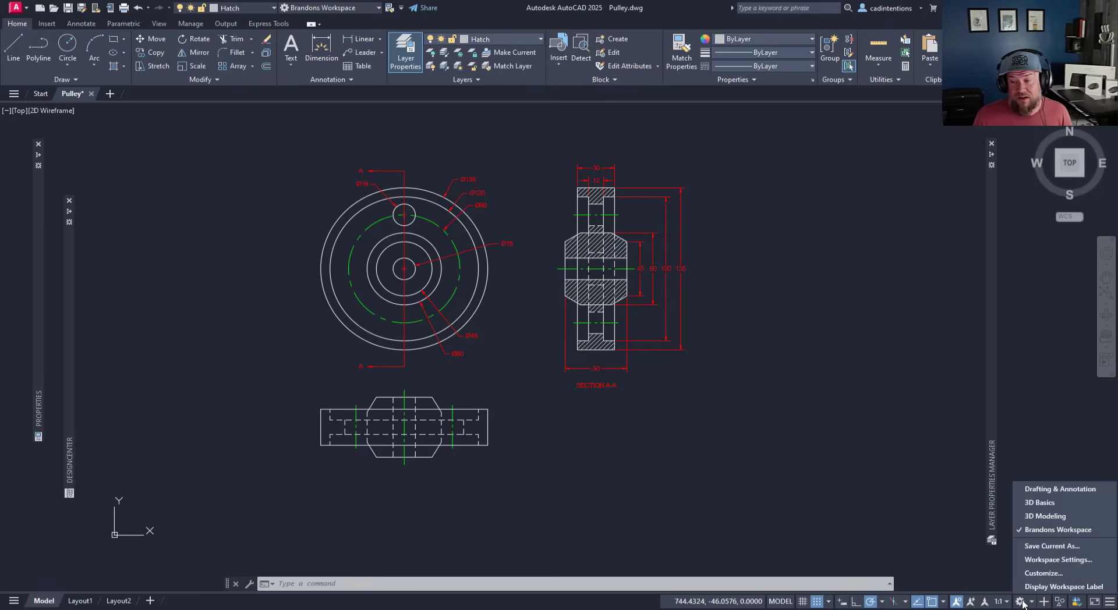
In Workspace Settings, move Brandons Workspace up to second place with a separator above it.
{"action": "left_click", "coordinate": [1042, 559]}
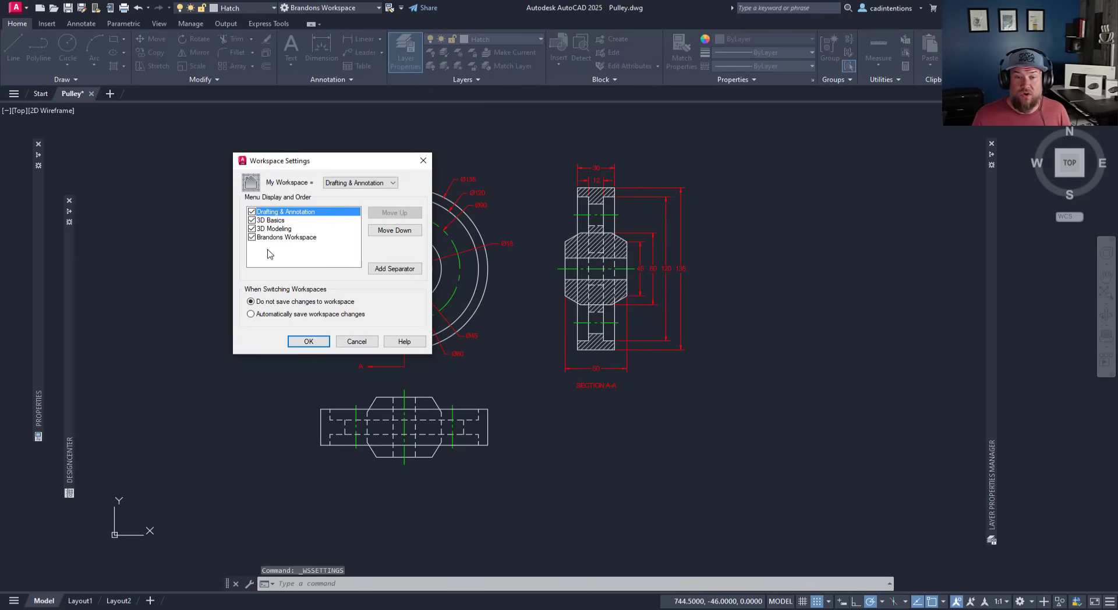
{"action": "left_click", "coordinate": [282, 237]}
{"action": "left_click", "coordinate": [405, 214]}
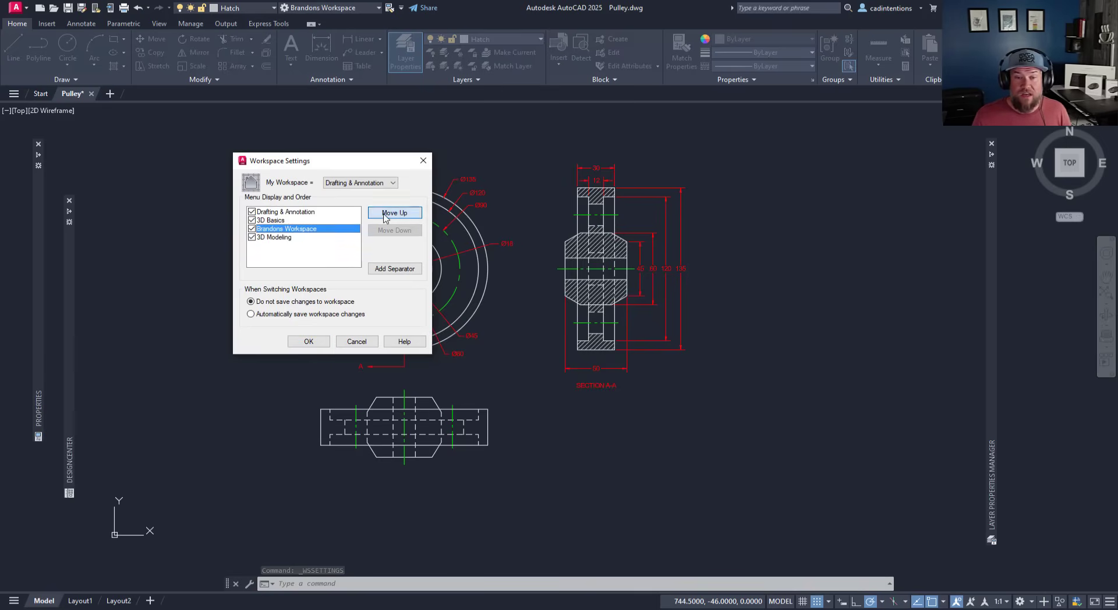
{"action": "left_click", "coordinate": [406, 214]}
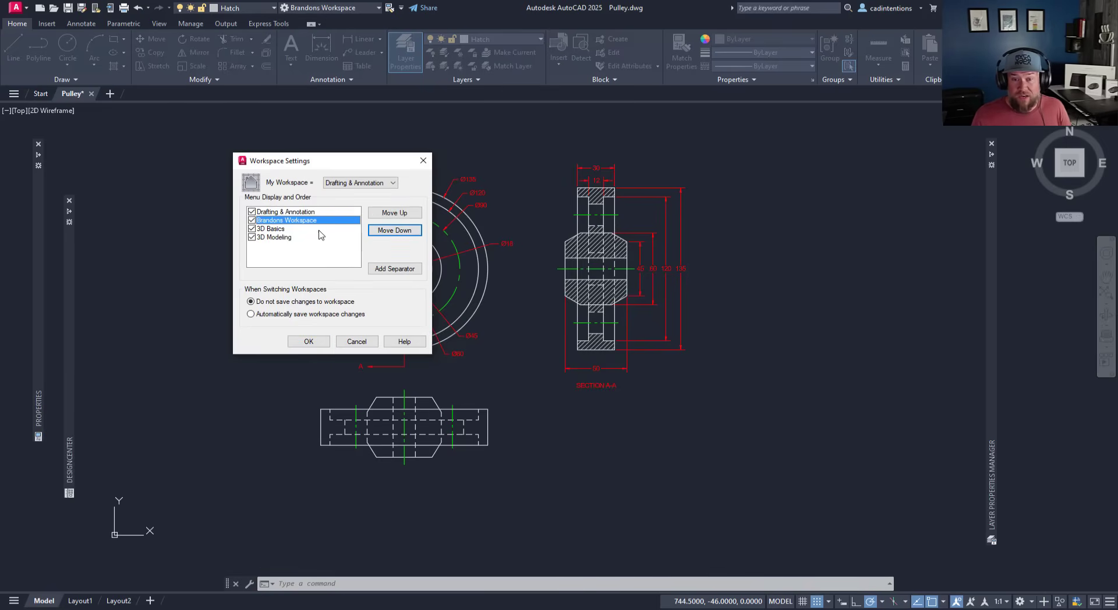
{"action": "left_click", "coordinate": [403, 269]}
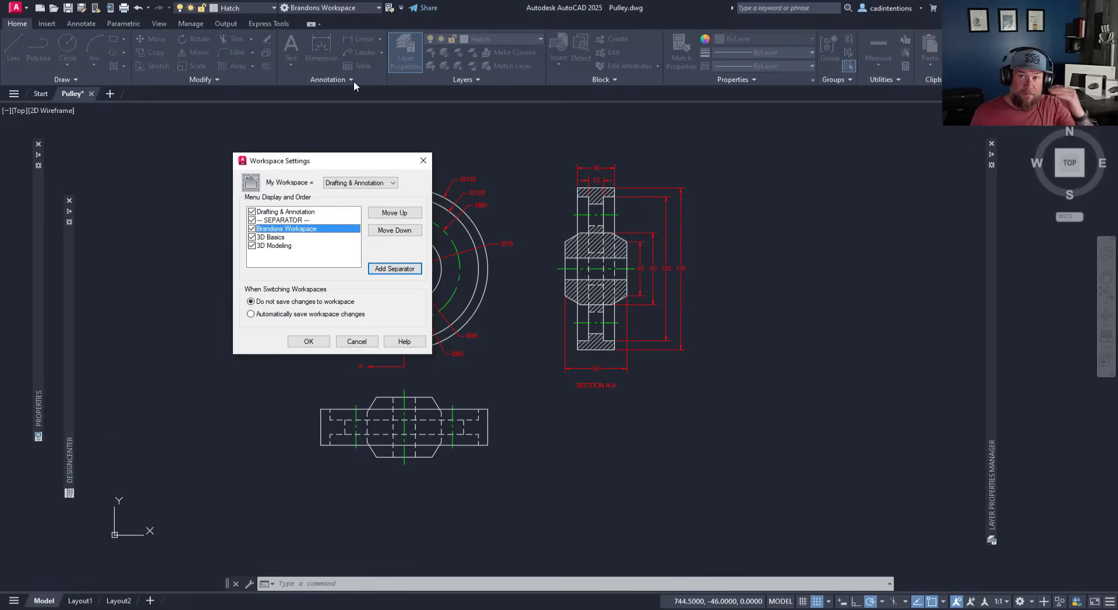
{"action": "left_click", "coordinate": [294, 220]}
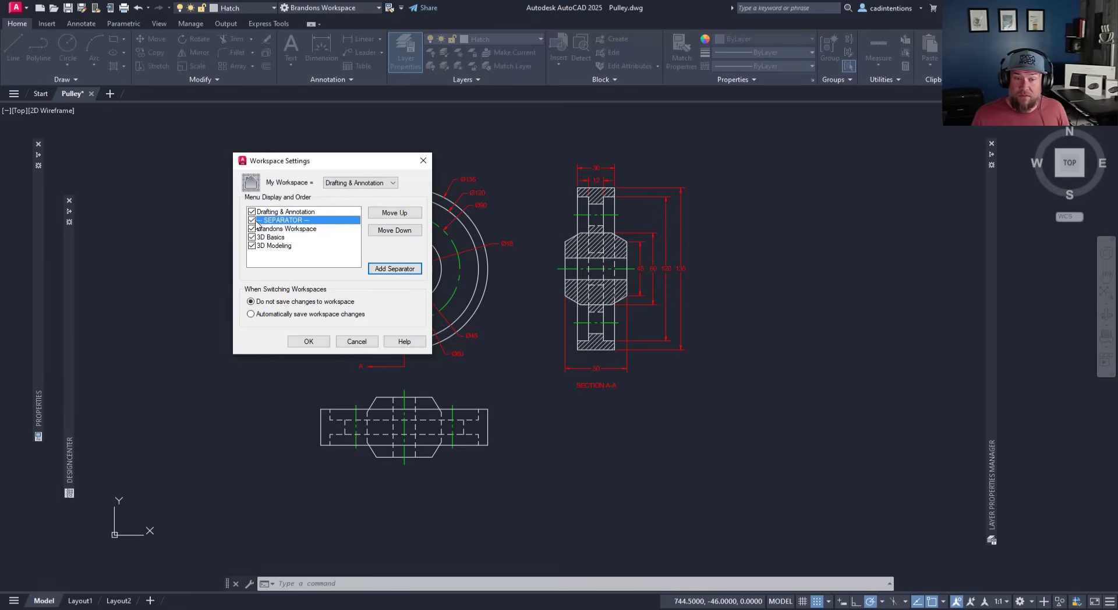
Set workspace changes to save automatically, then close Workspace Settings.
{"action": "left_click", "coordinate": [308, 314]}
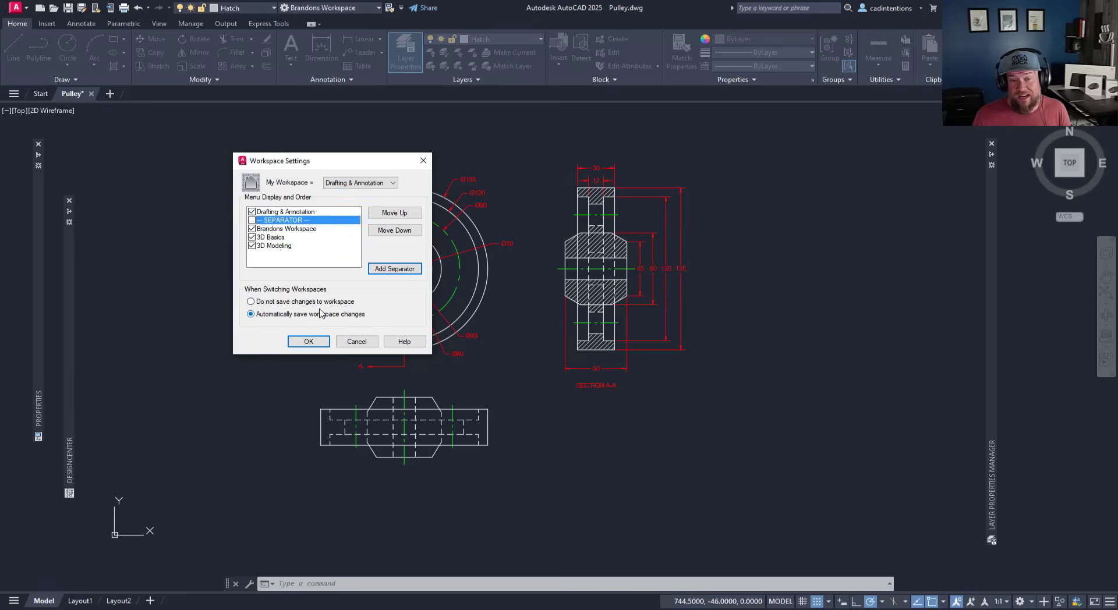
{"action": "left_click", "coordinate": [293, 303]}
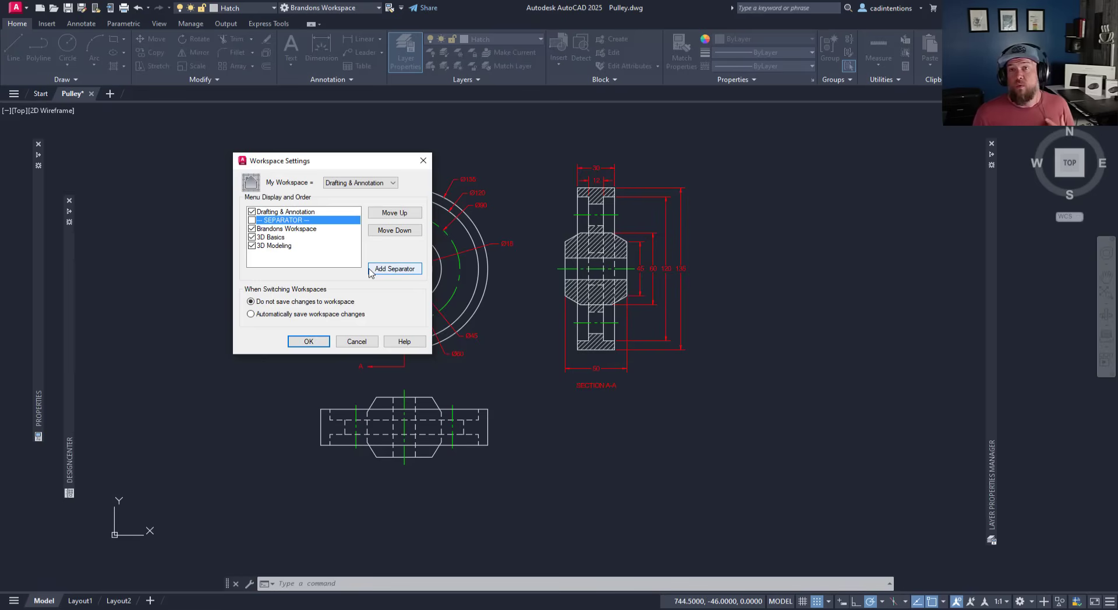
{"action": "left_click", "coordinate": [282, 315]}
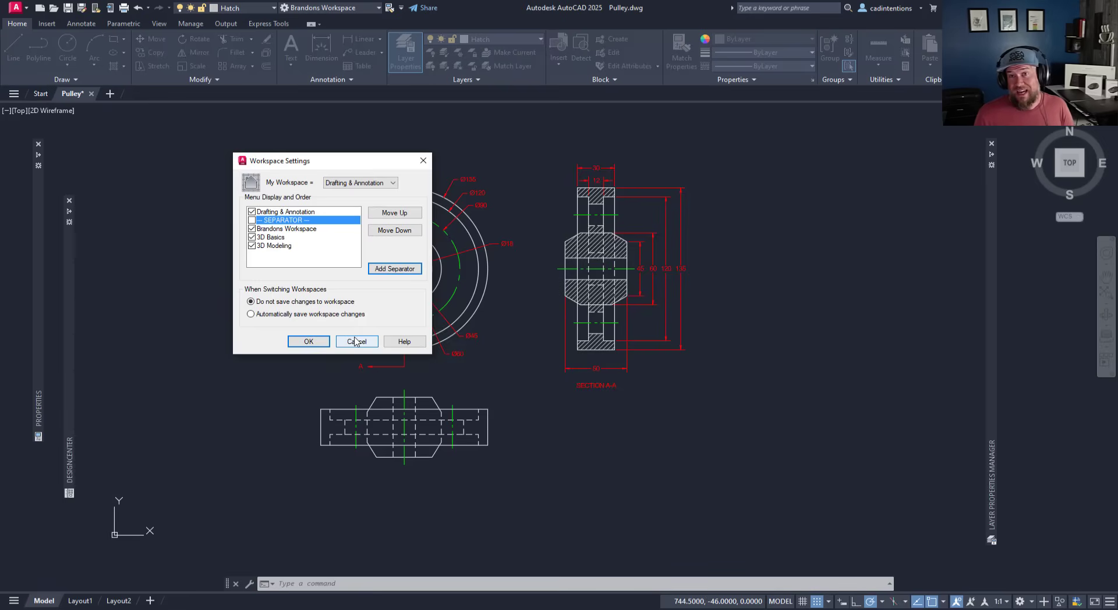
{"action": "left_click", "coordinate": [366, 342]}
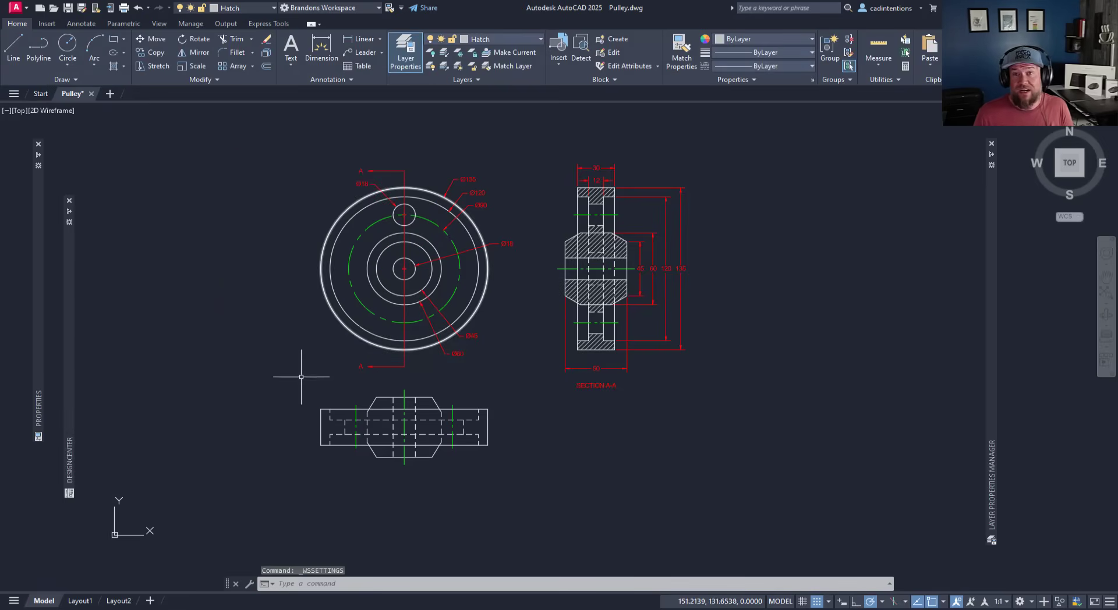
{"action": "left_click", "coordinate": [265, 359]}
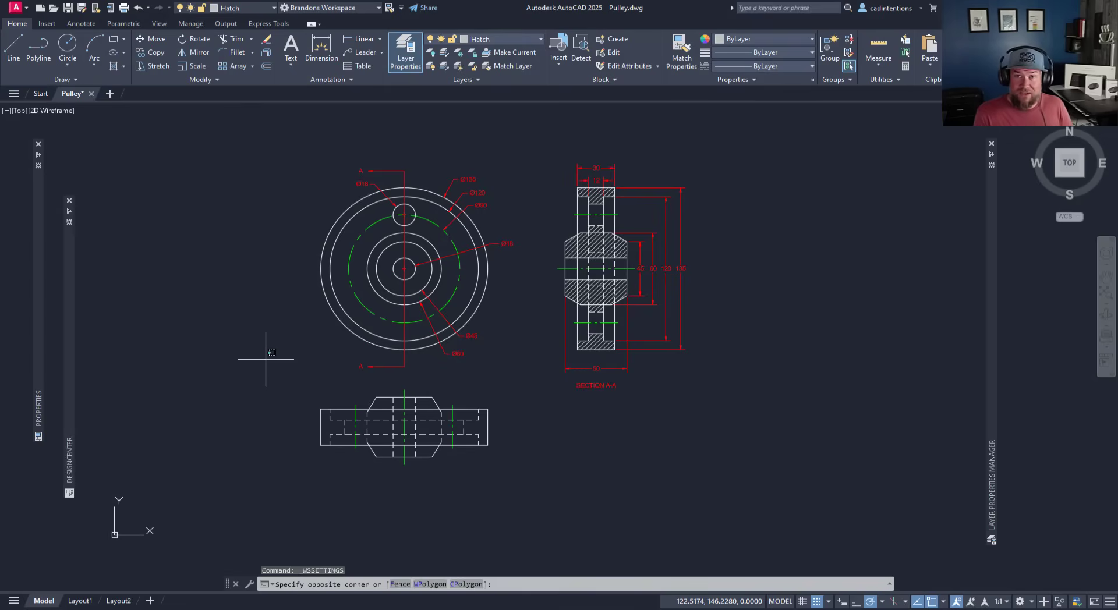
{"action": "key", "text": "Escape"}
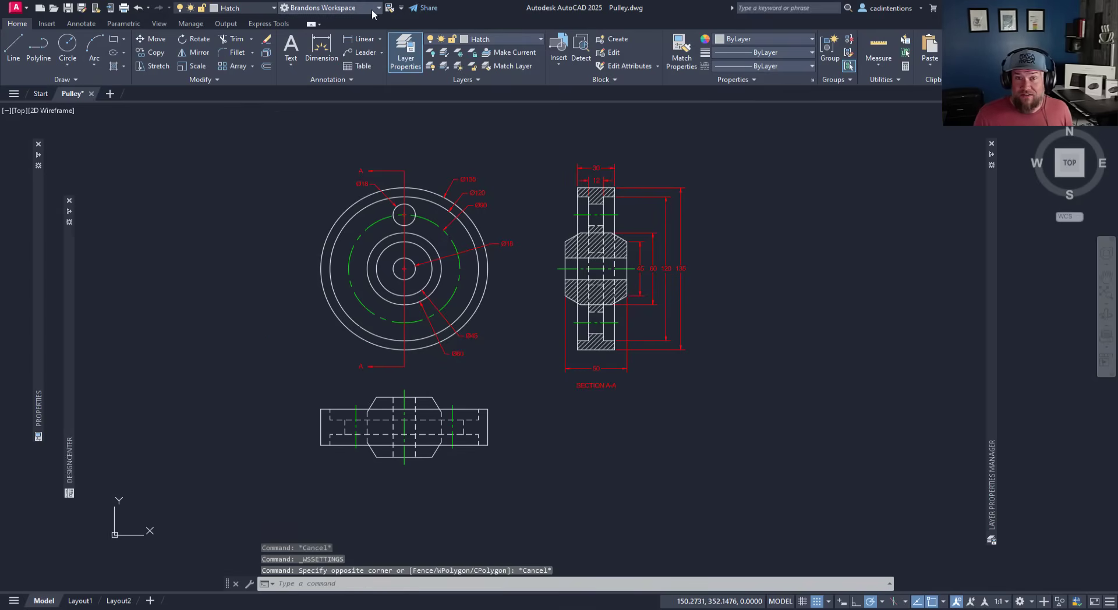
{"action": "left_click", "coordinate": [324, 7]}
{"action": "key", "text": "Escape"}
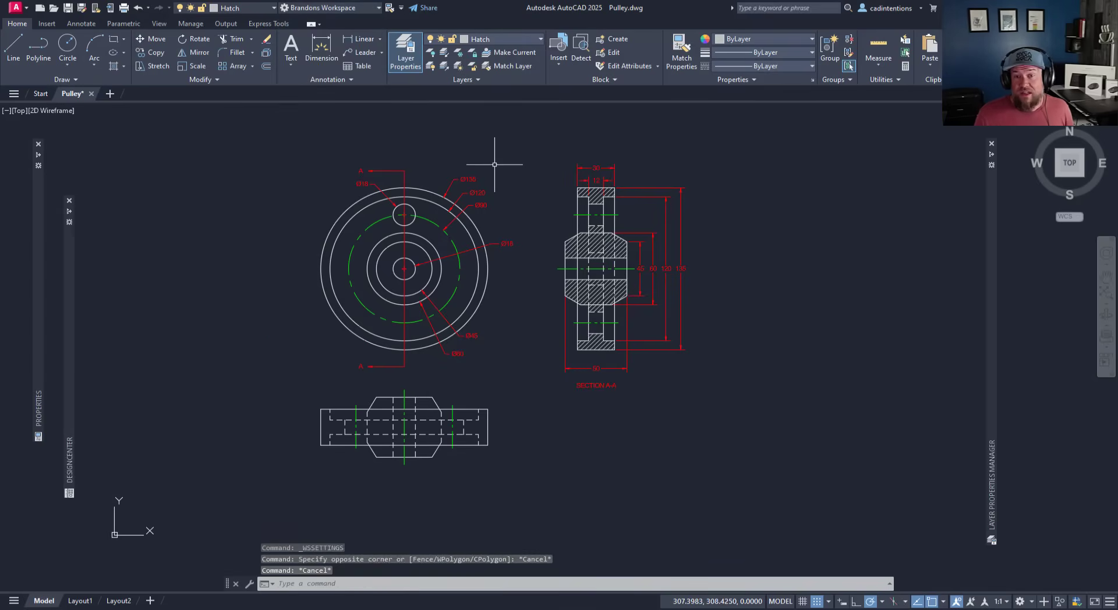